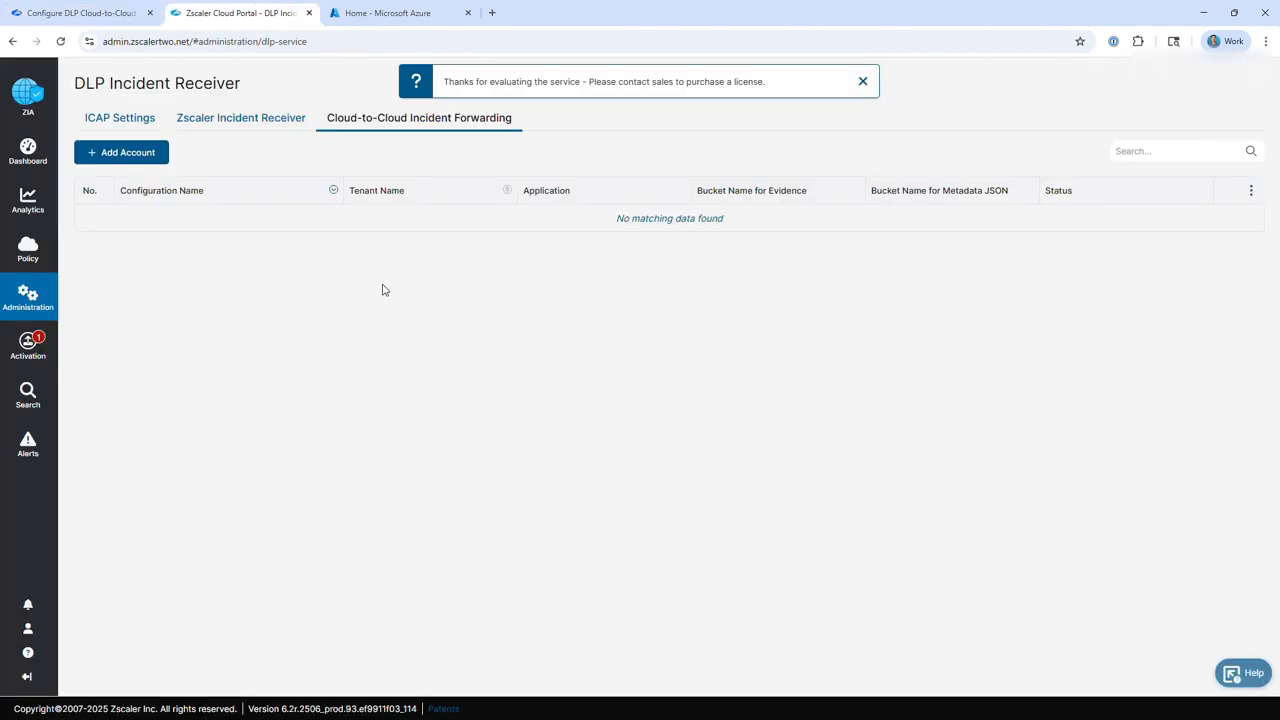
Review the Zscaler help article's instruction to create storage accounts on the cloud provider for incident data.
left_click(414, 14)
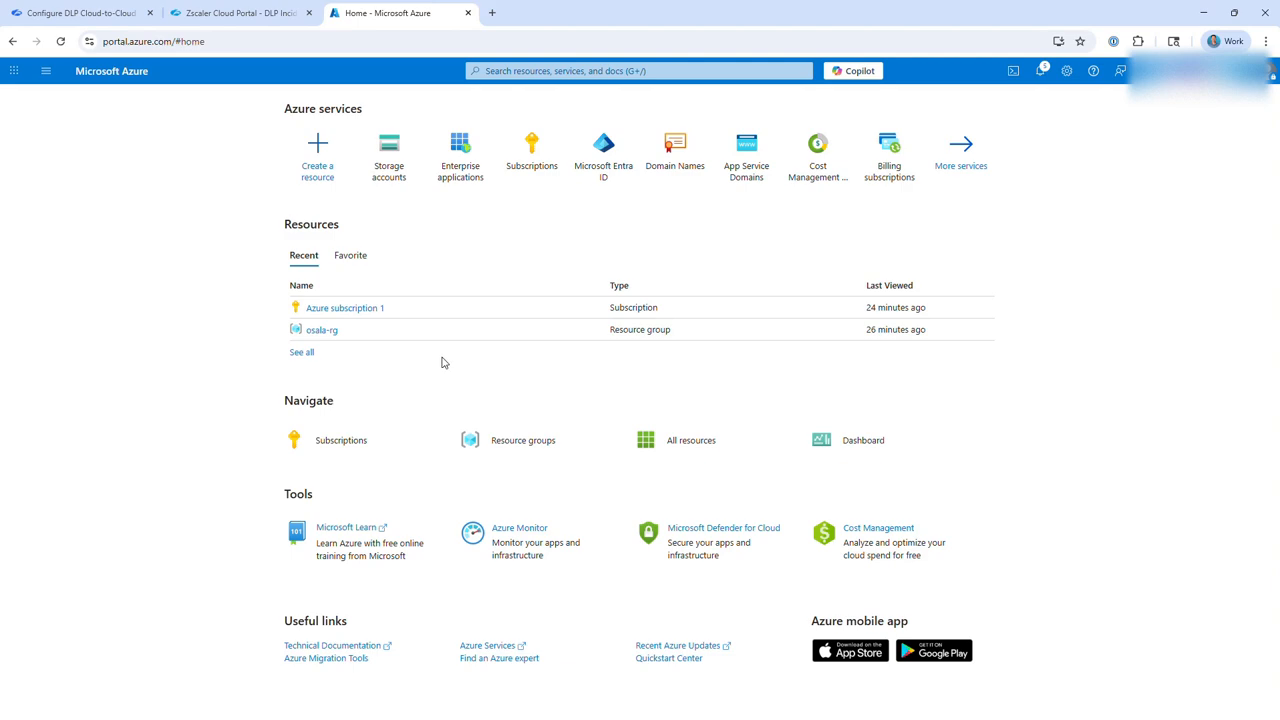
left_click(80, 13)
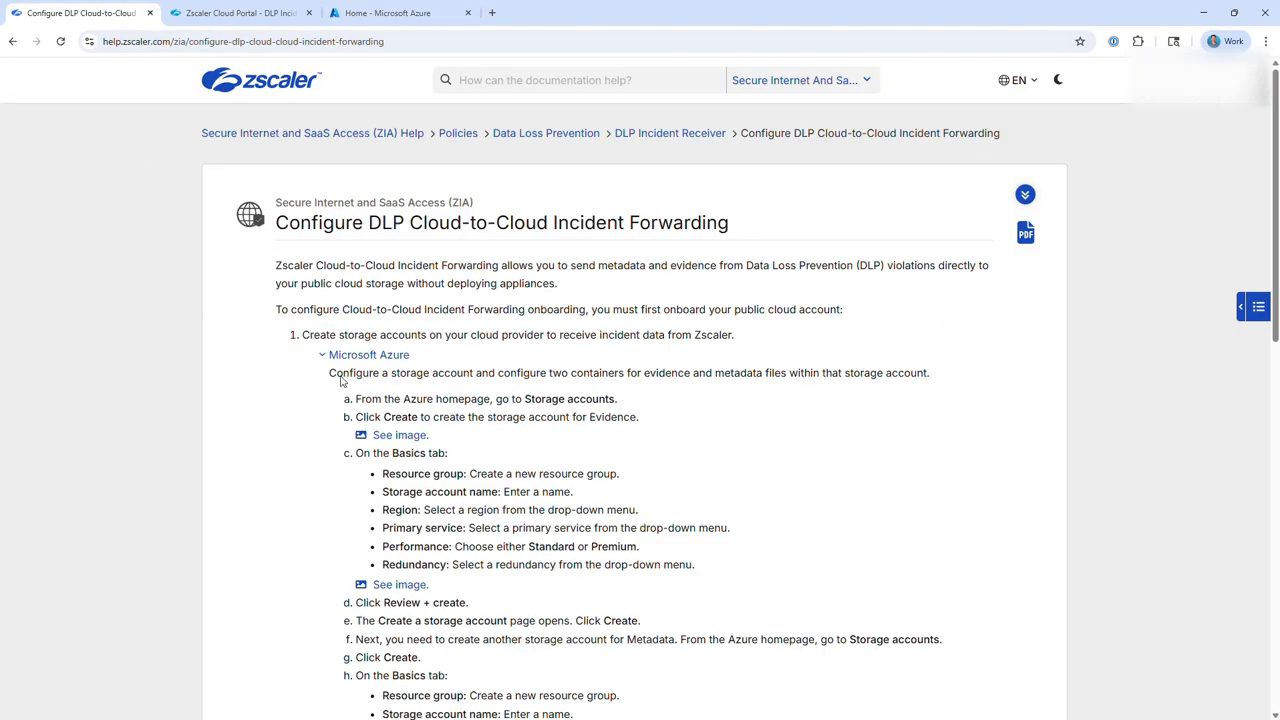
left_click_drag(340, 341, 484, 338)
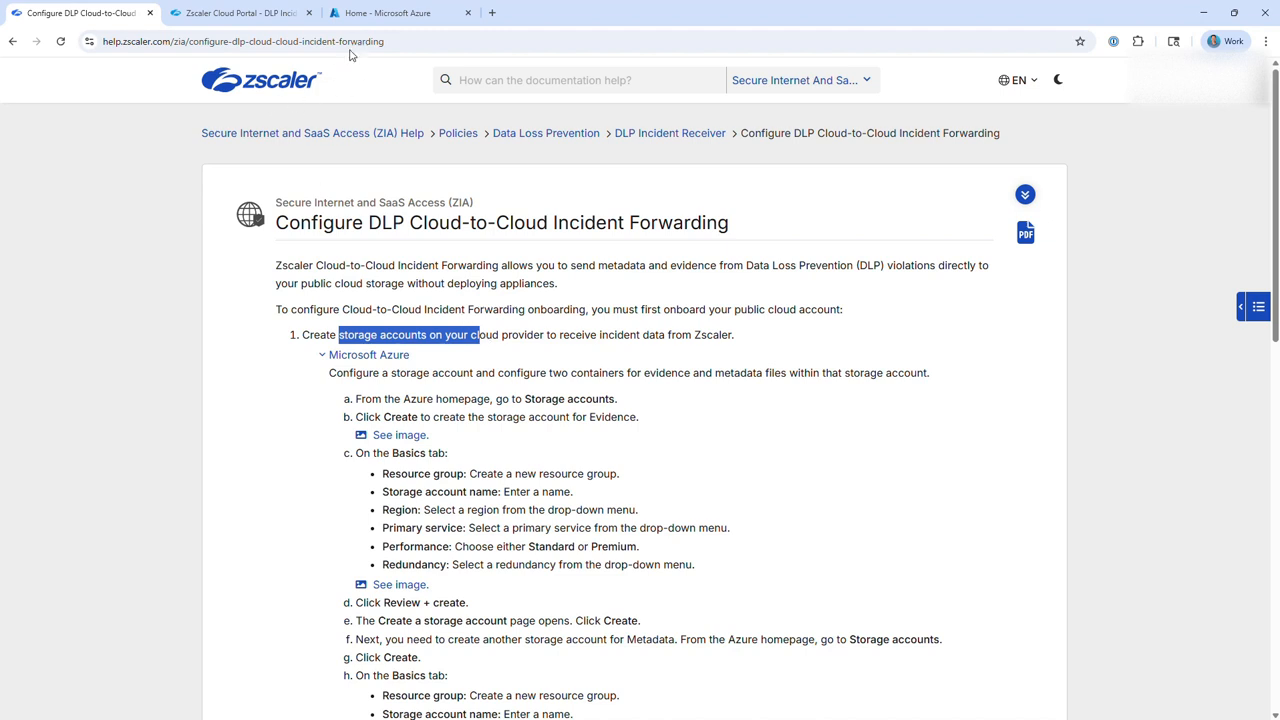
In the Azure portal, start a new storage account under Azure subscription 1 in the resource group osala-rg.
left_click(375, 18)
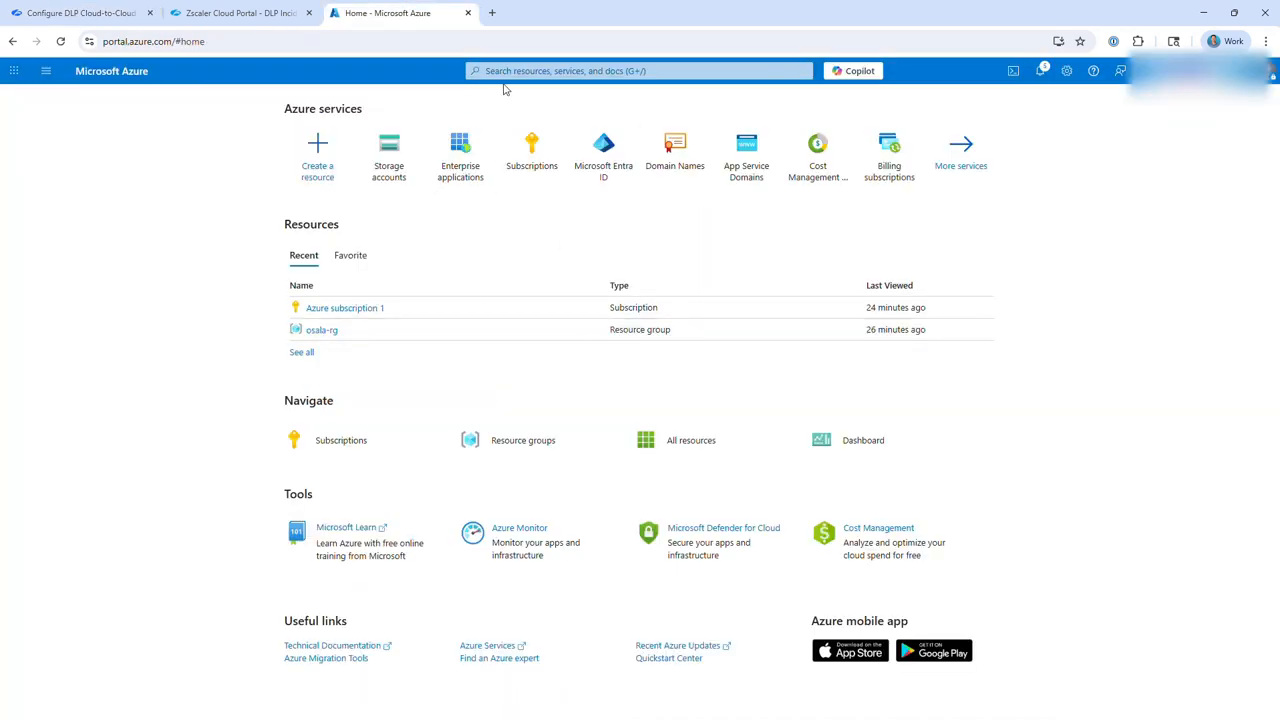
left_click(391, 165)
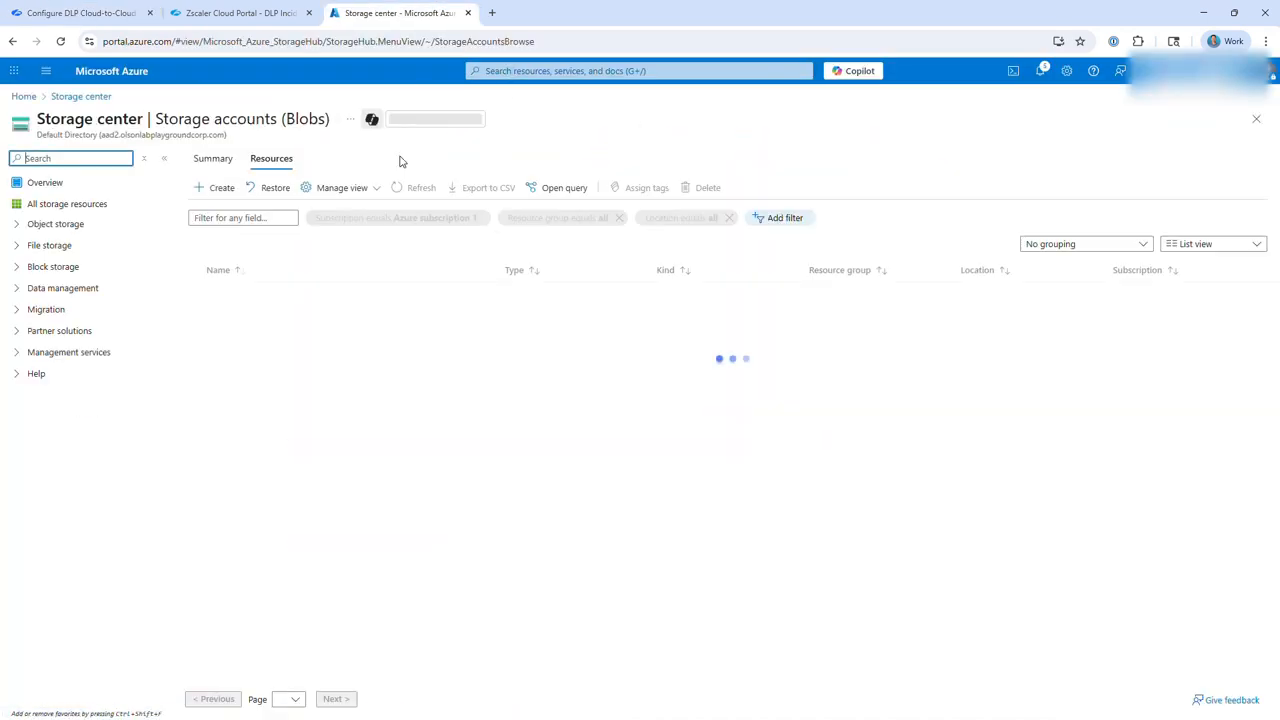
left_click(215, 188)
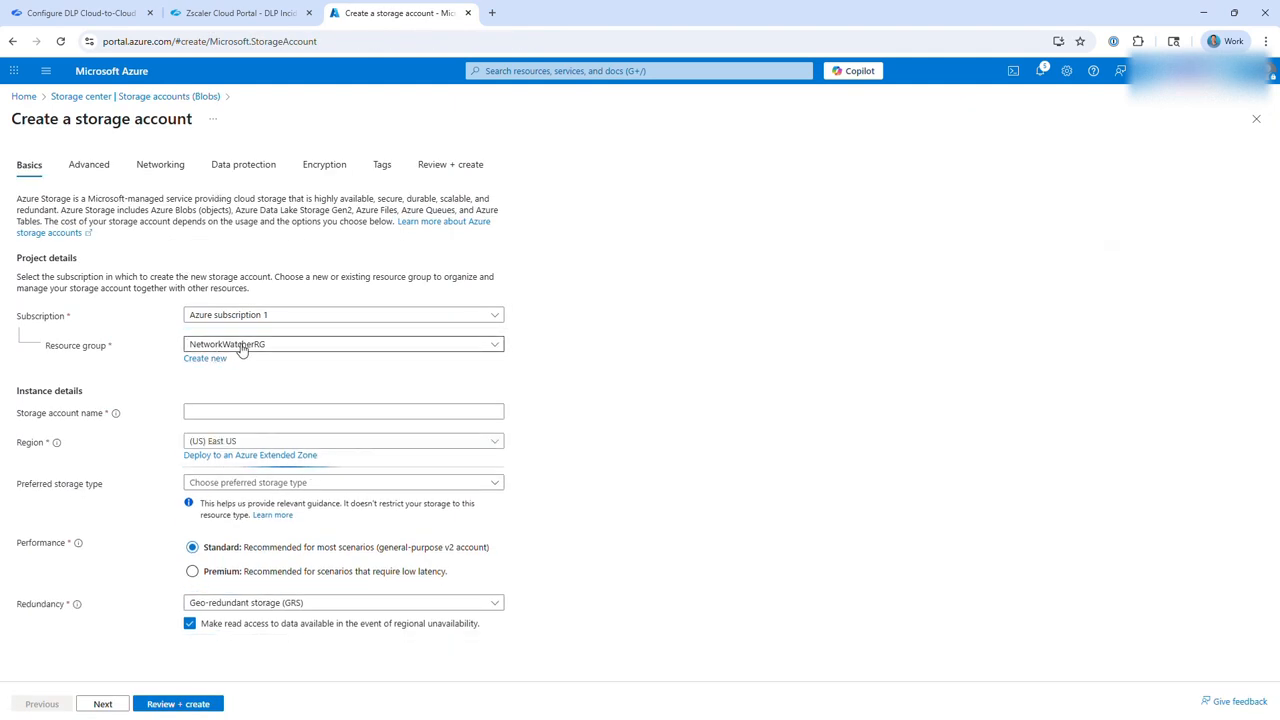
left_click(241, 346)
left_click(229, 414)
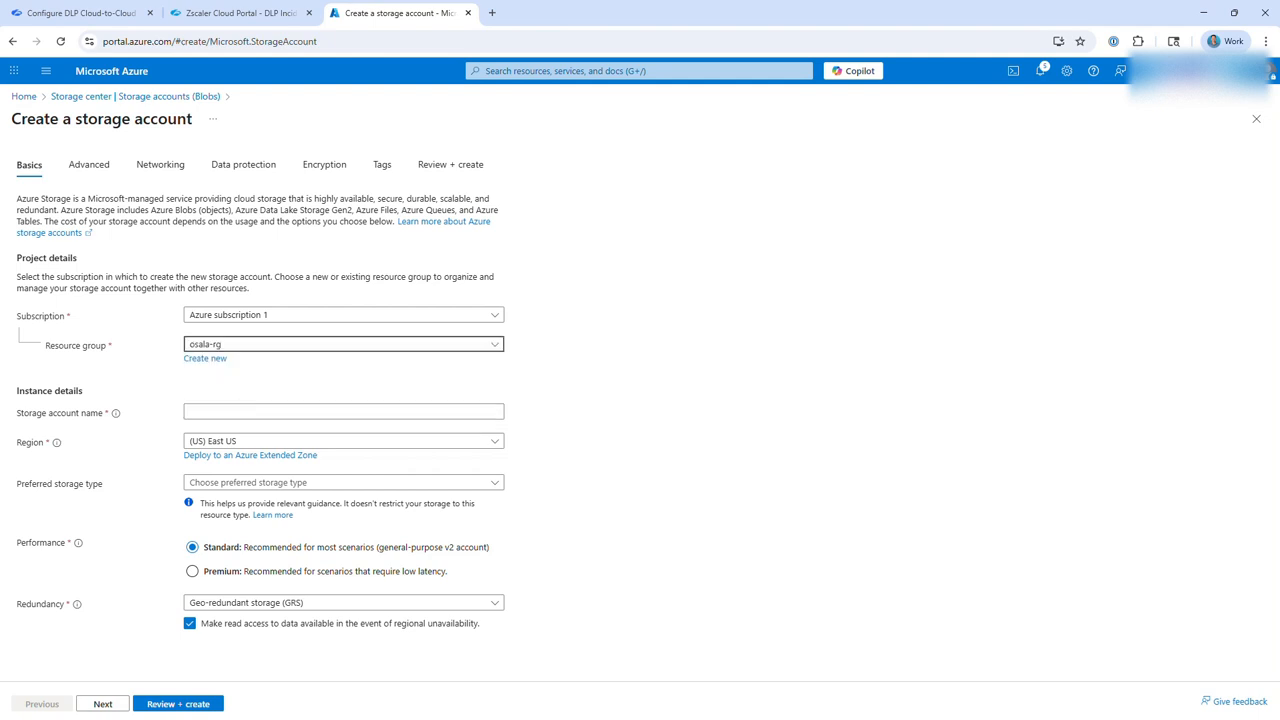
Name the new storage account osalazs2data3.
left_click(204, 411)
type("osalazsdata3")
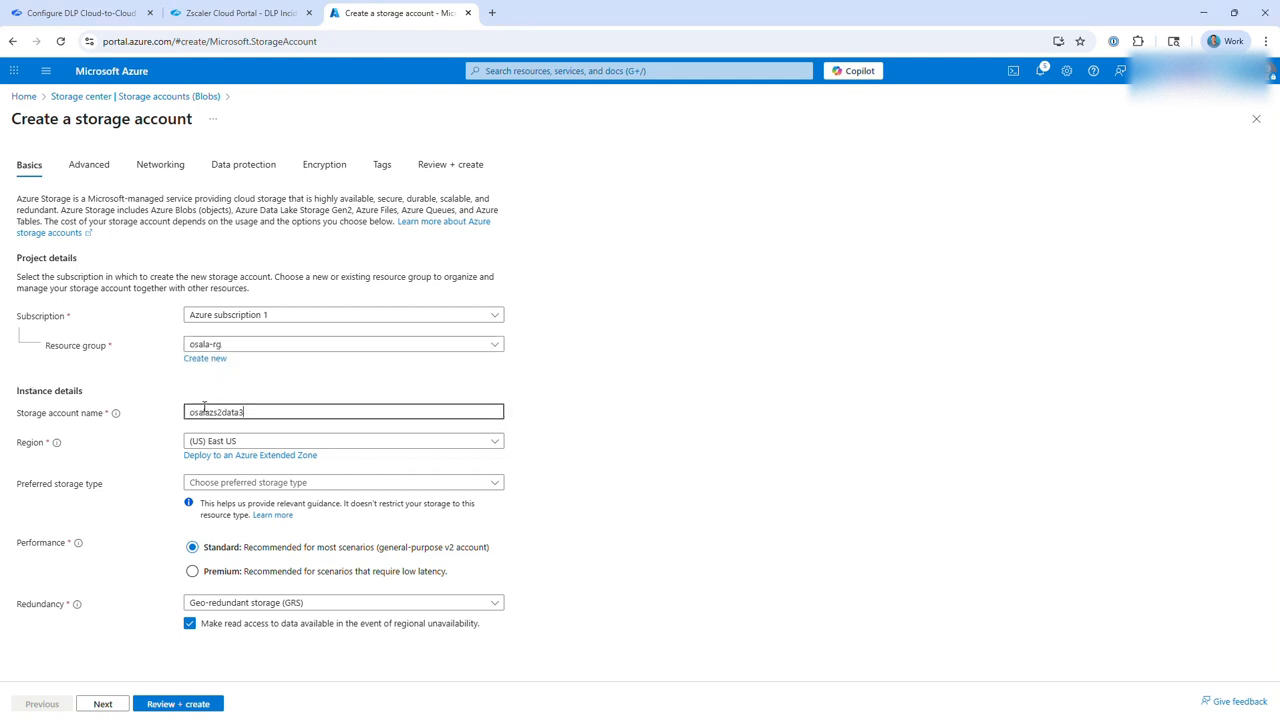
left_click(217, 413)
type("2")
left_click_drag(207, 412, 257, 412)
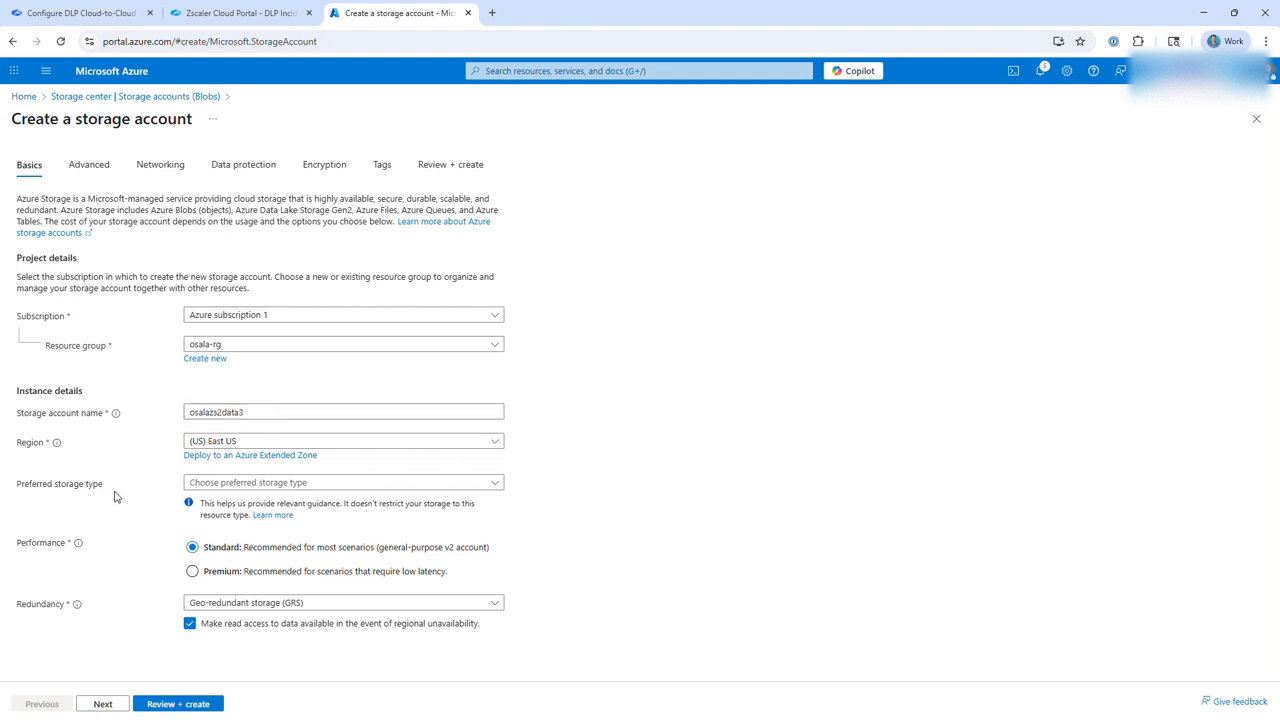
Set the preferred storage type to Azure Blob Storage or Azure Data Lake Storage Gen 2, and create the osalazs2data3 account.
left_click_drag(18, 483, 104, 485)
left_click(247, 488)
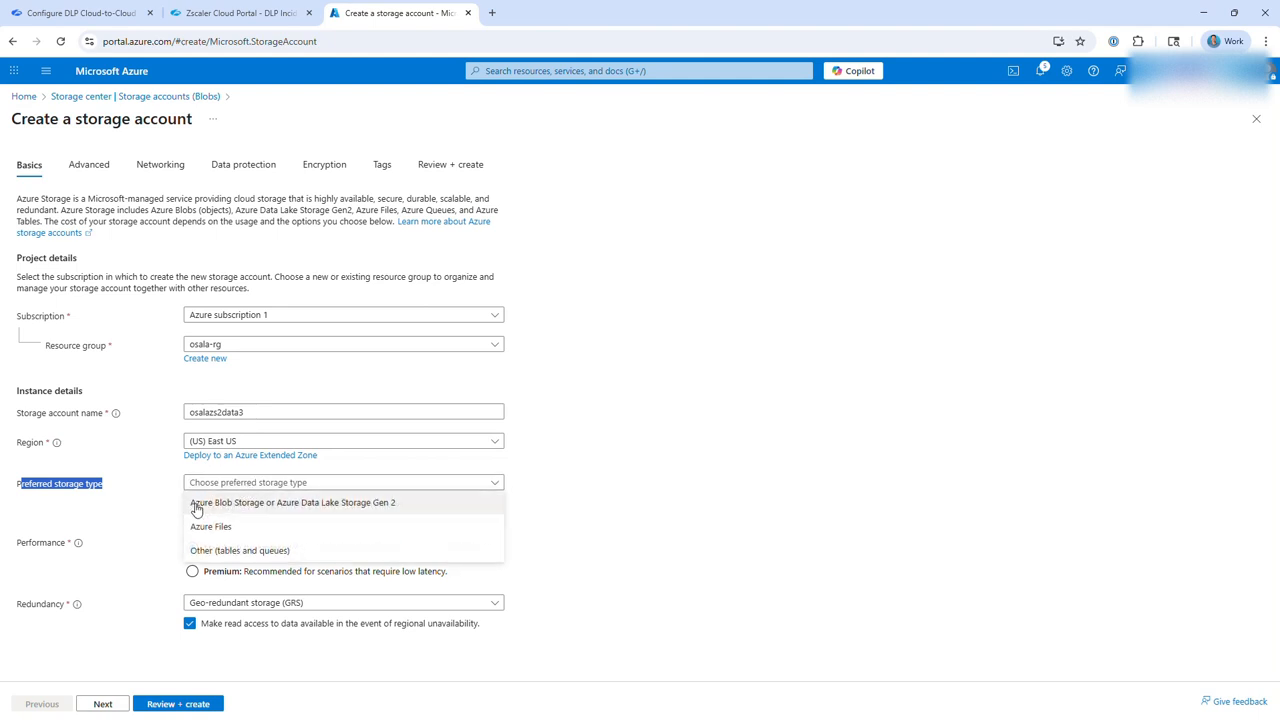
left_click(197, 503)
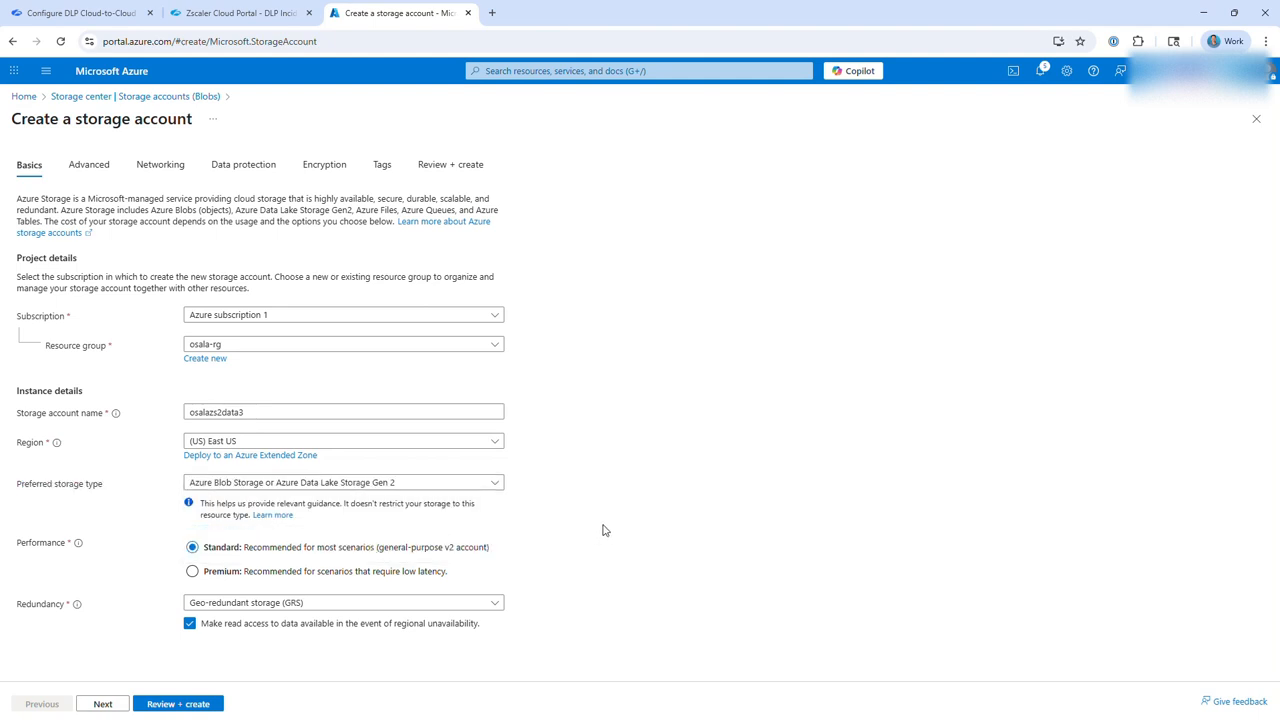
left_click(175, 704)
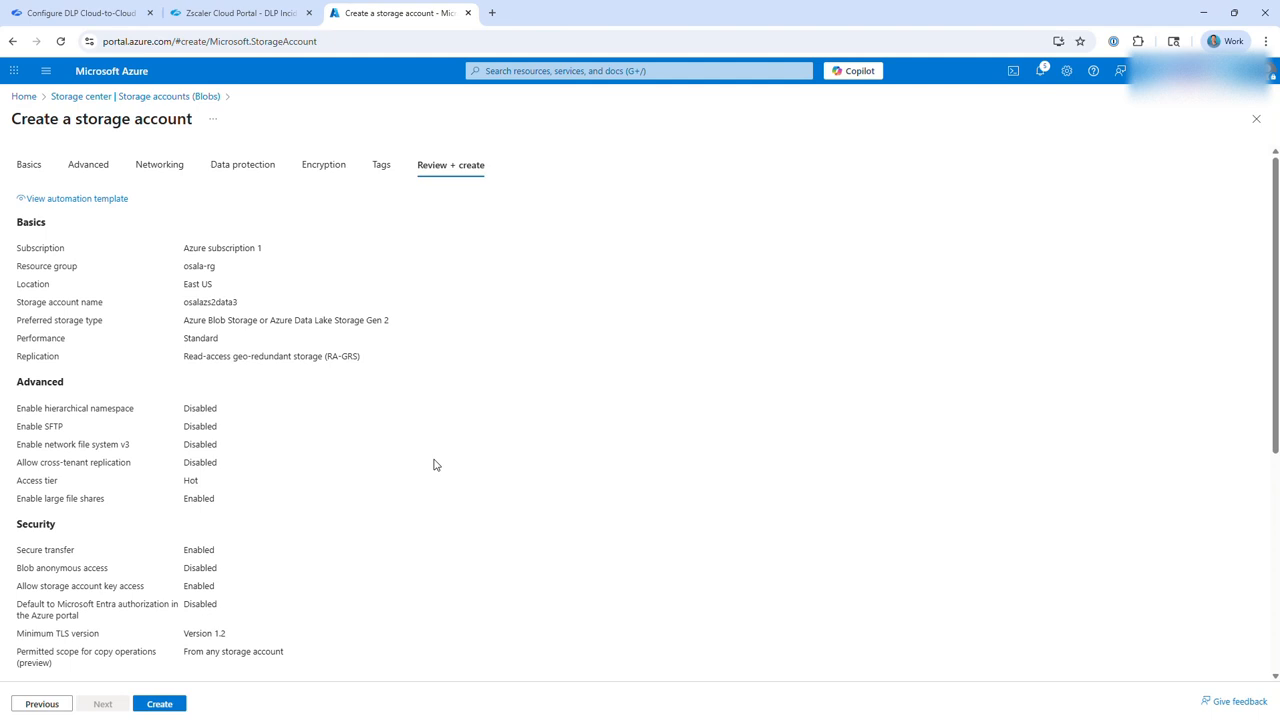
left_click(154, 704)
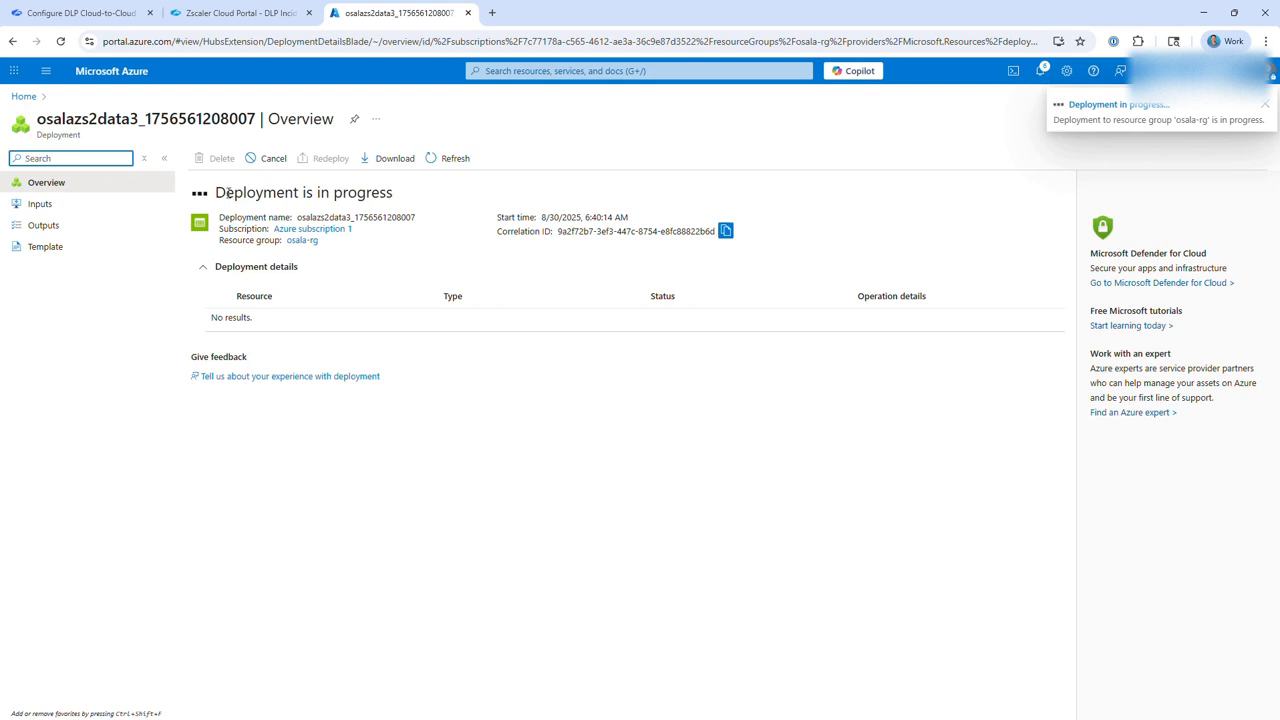
Start a second storage account for metadata in the resource group osala-rg.
left_click(503, 71)
left_click(514, 277)
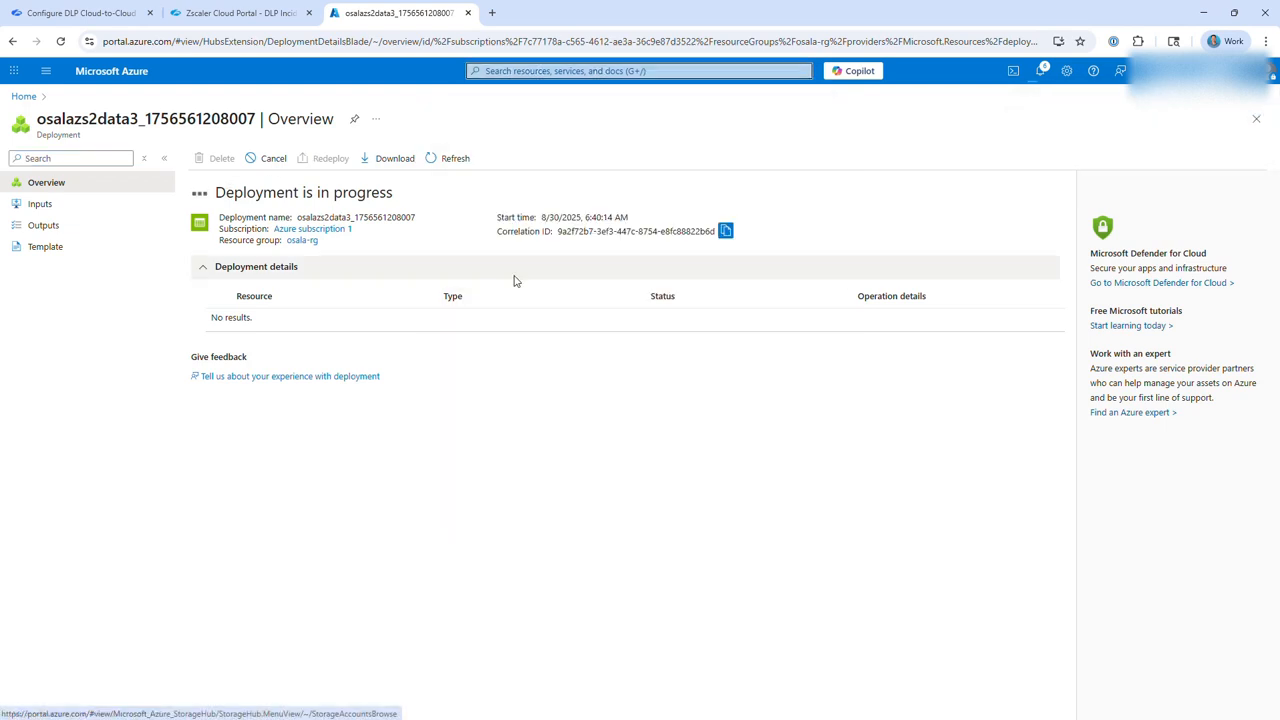
left_click(219, 189)
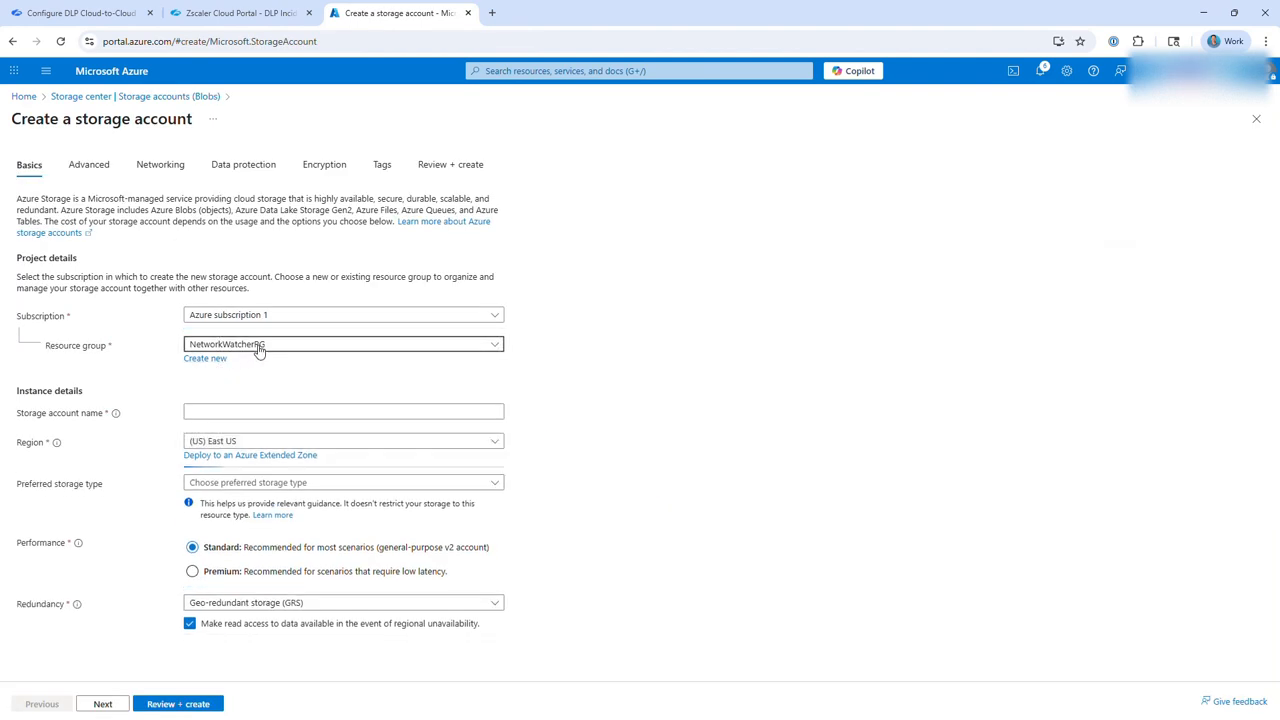
left_click(258, 345)
left_click(219, 418)
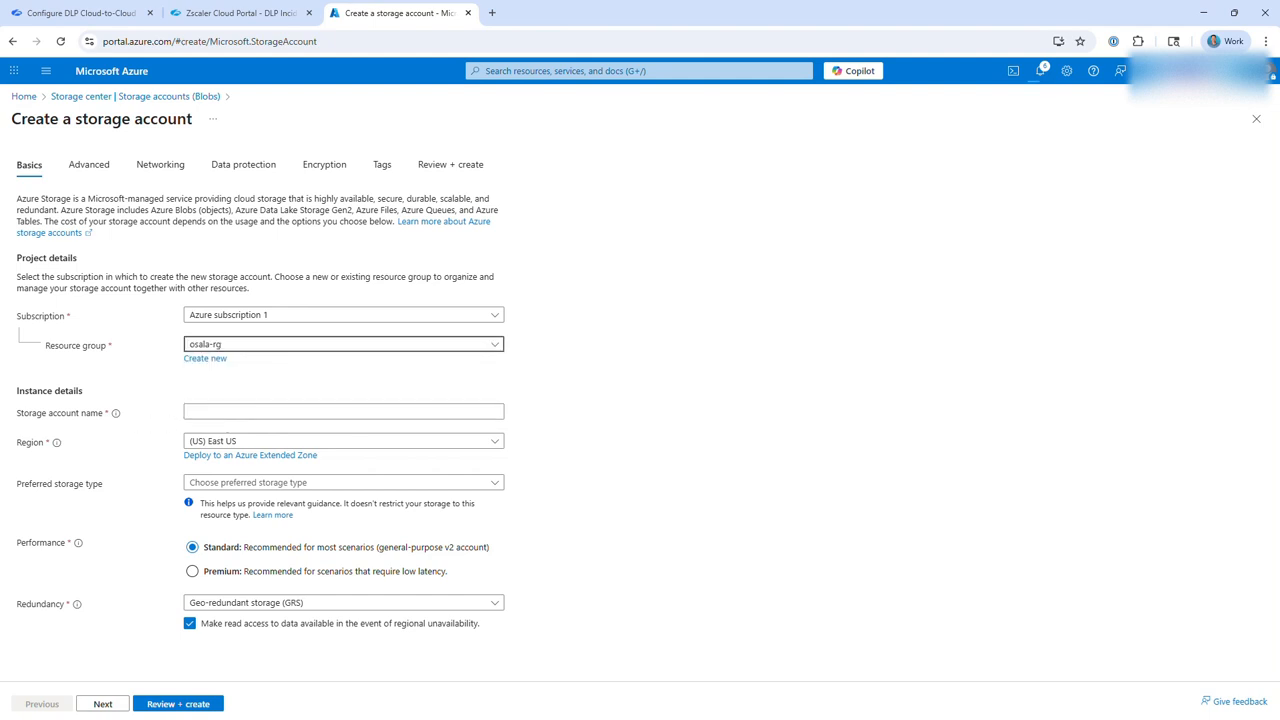
Name the second storage account osalazs2metadata3.
left_click(210, 412)
type("osalaz2metadata3")
left_click_drag(213, 412, 243, 412)
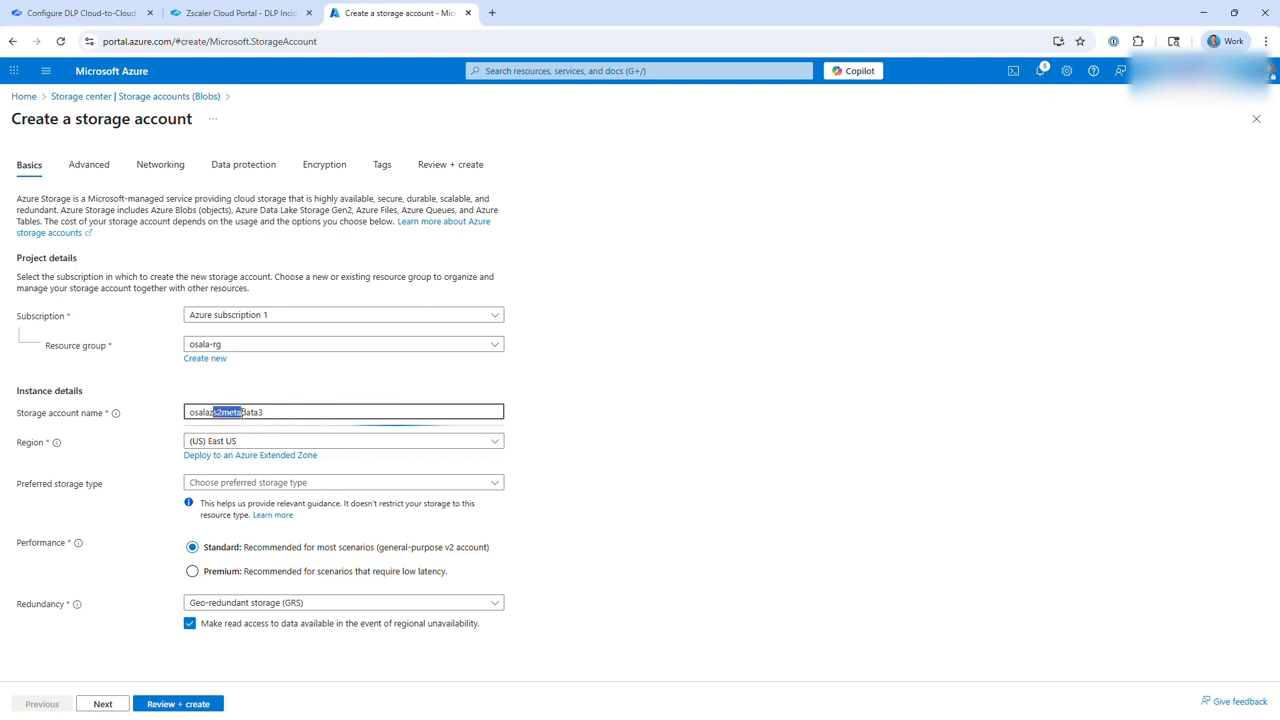
left_click(274, 409)
Choose Azure Blob Storage or Azure Data Lake Storage Gen 2 as the preferred storage type and create the osalazs2metadata3 account.
left_click(200, 482)
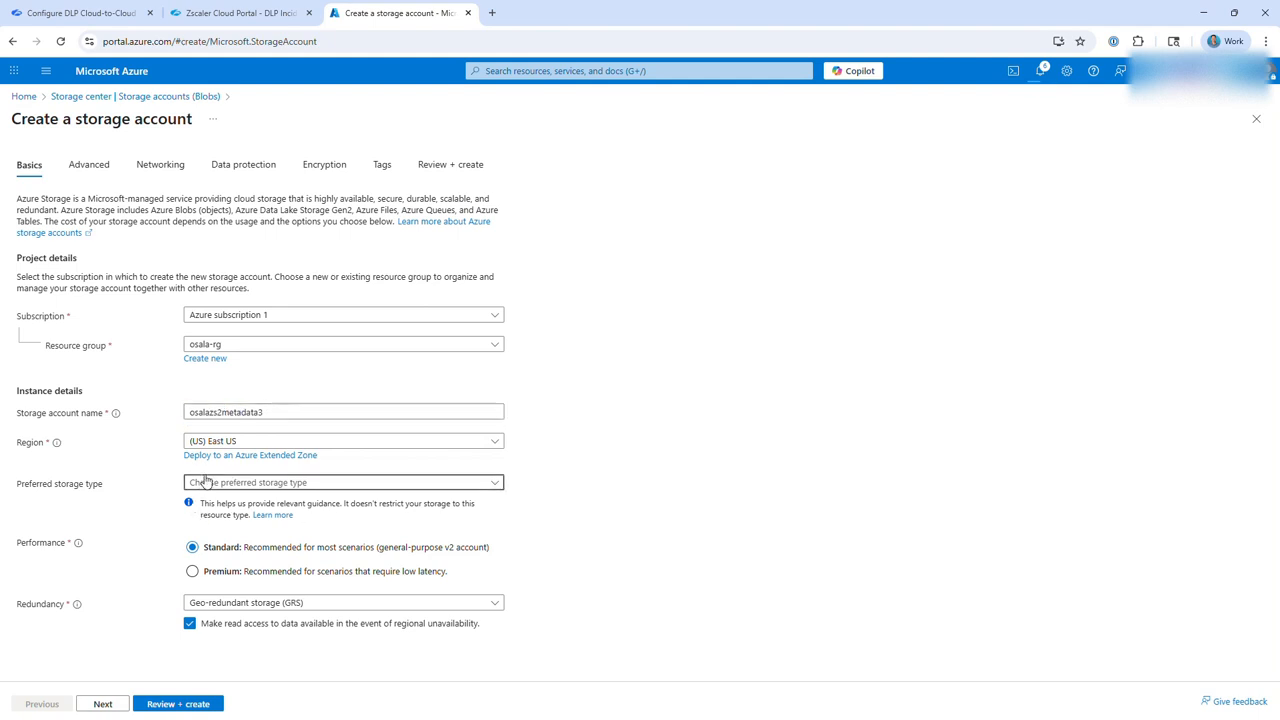
left_click(213, 508)
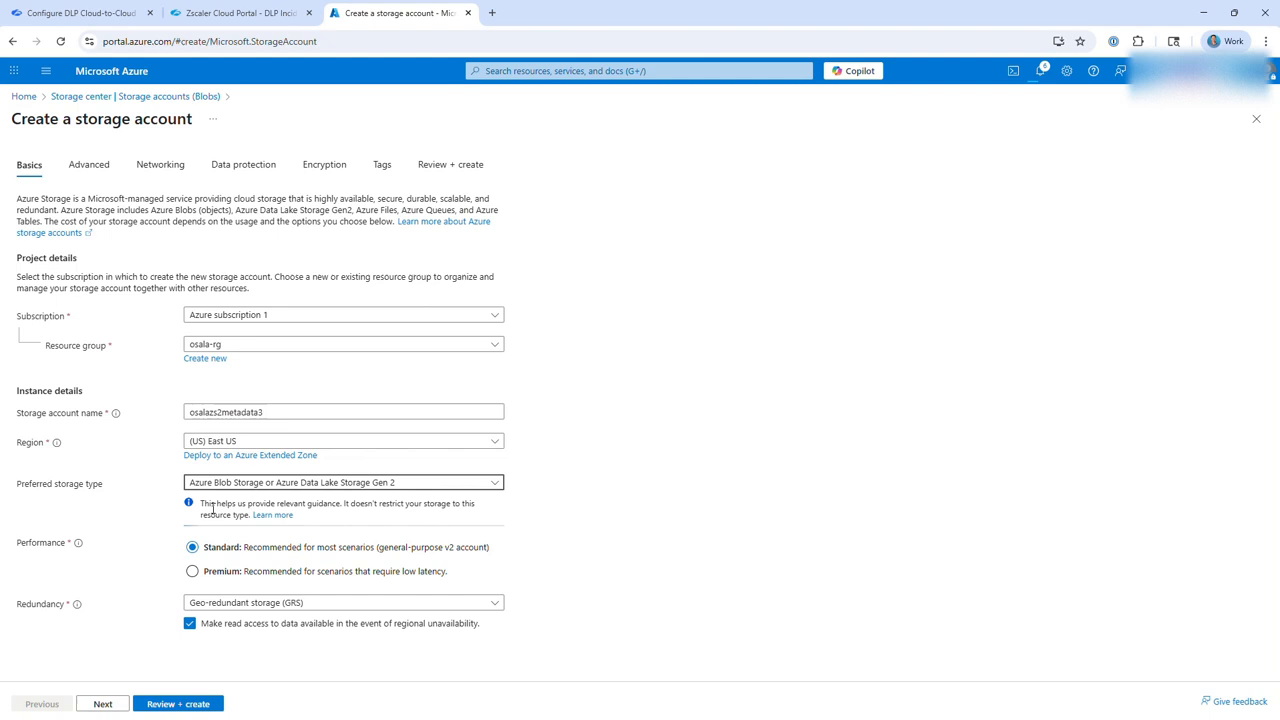
left_click(186, 706)
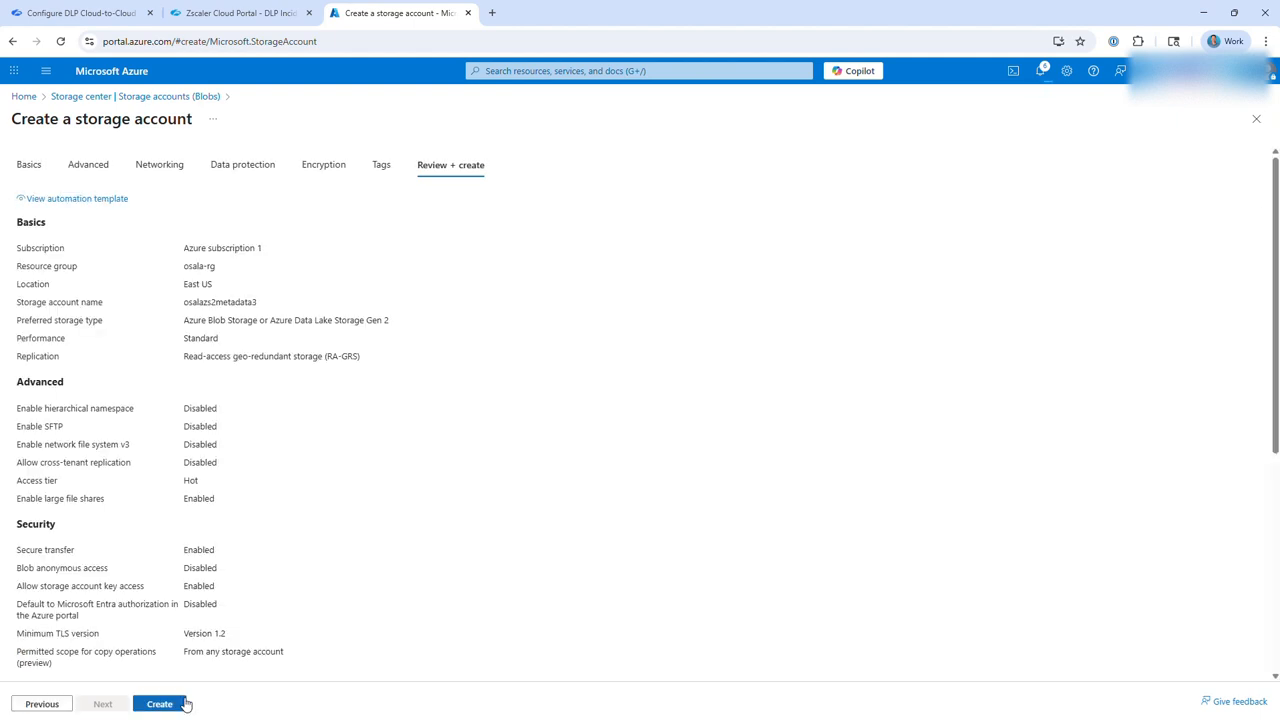
left_click(176, 706)
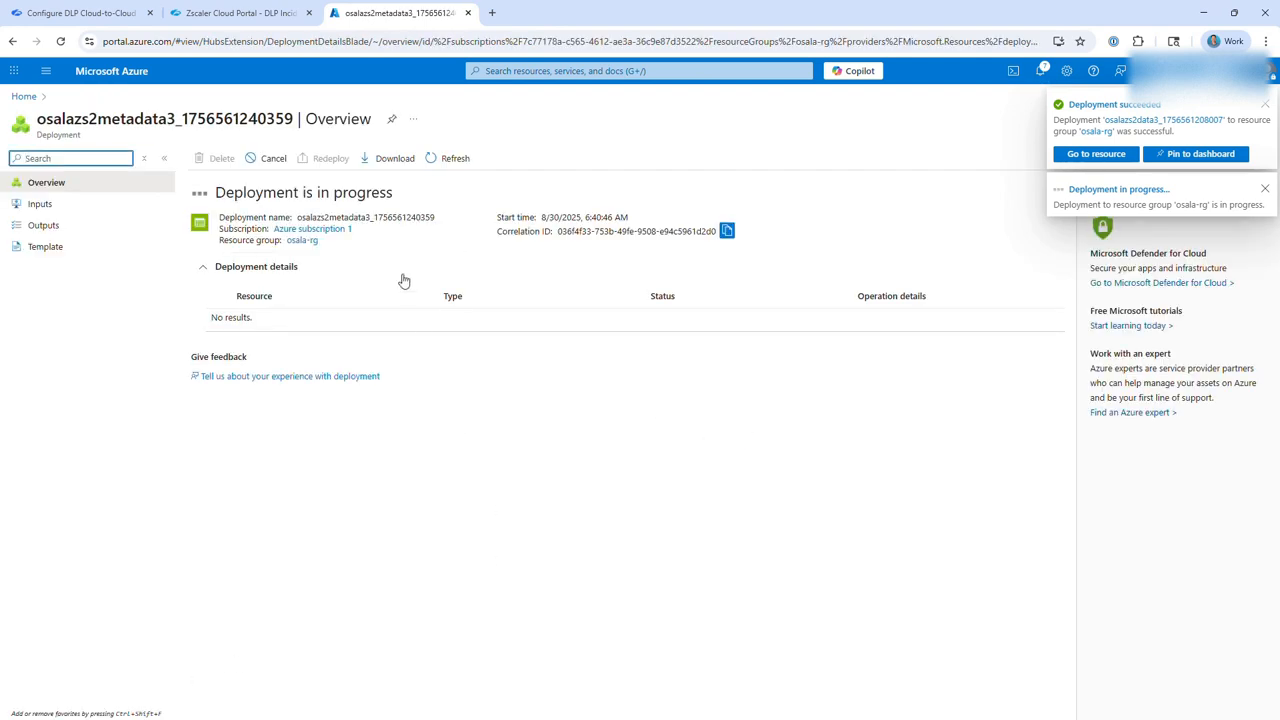
left_click_drag(242, 193, 384, 193)
Create a container named evidence in the osalazs2data3 storage account.
left_click(553, 70)
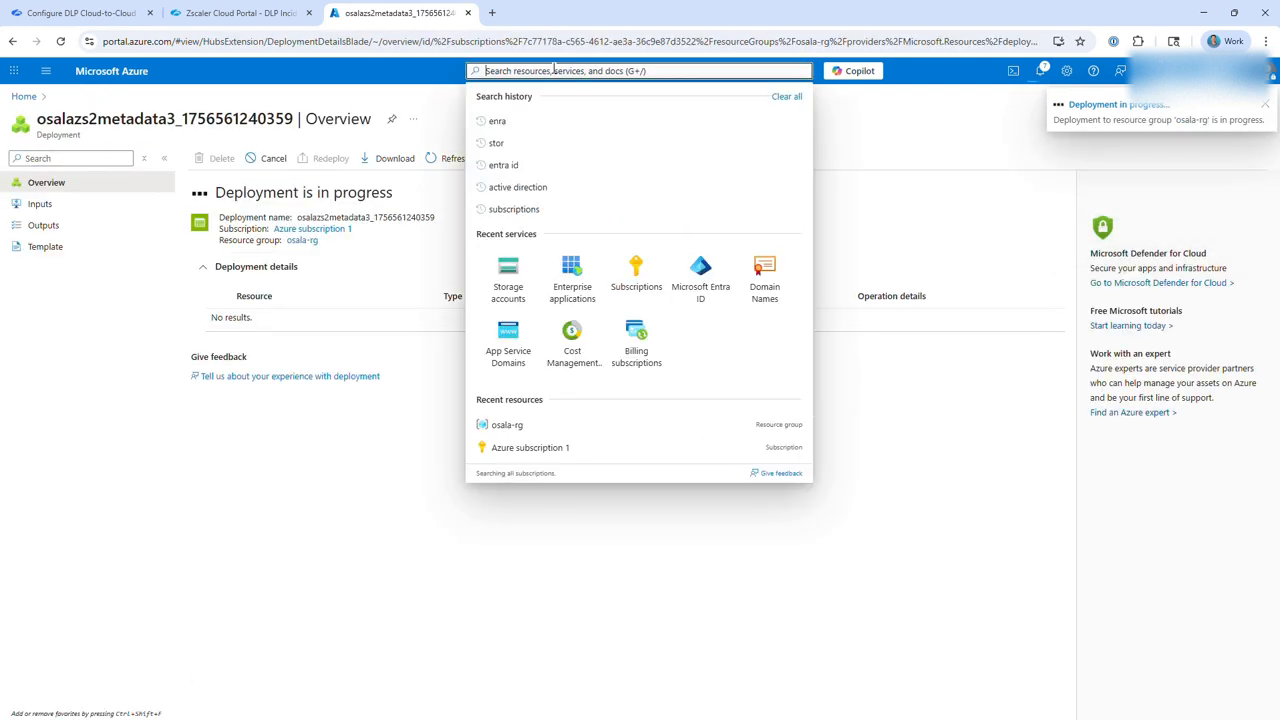
left_click(510, 274)
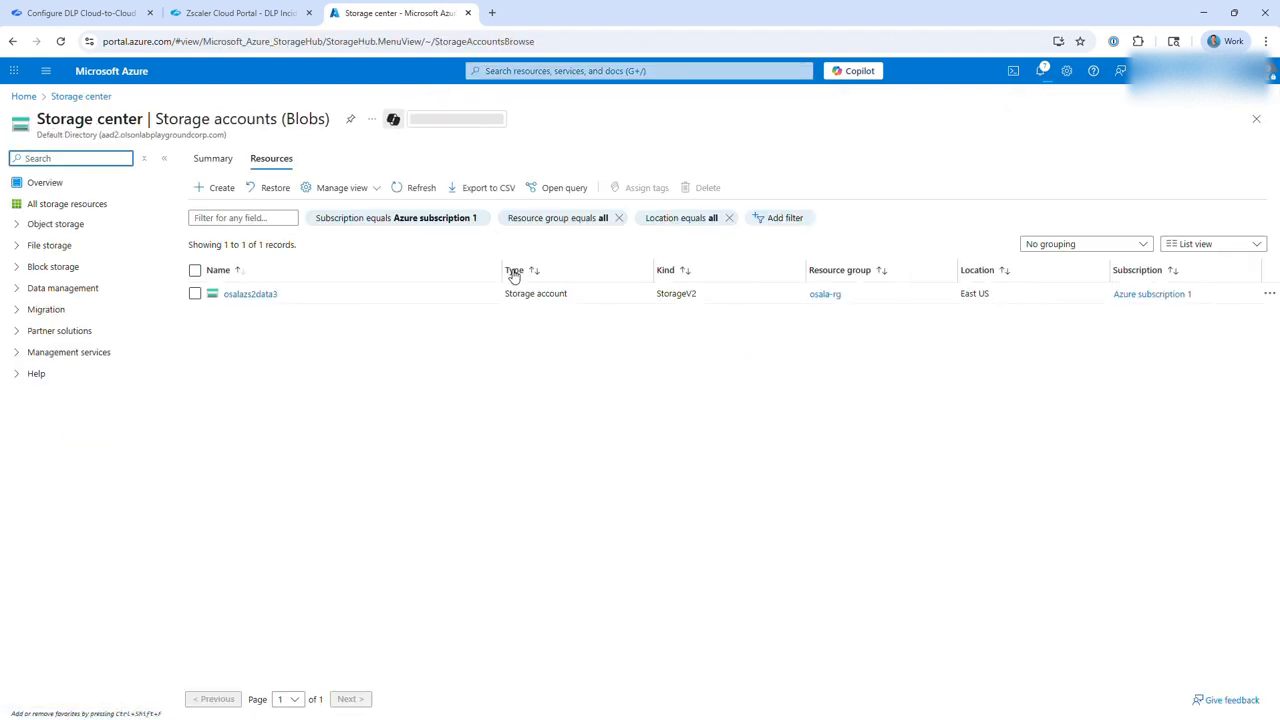
left_click(248, 298)
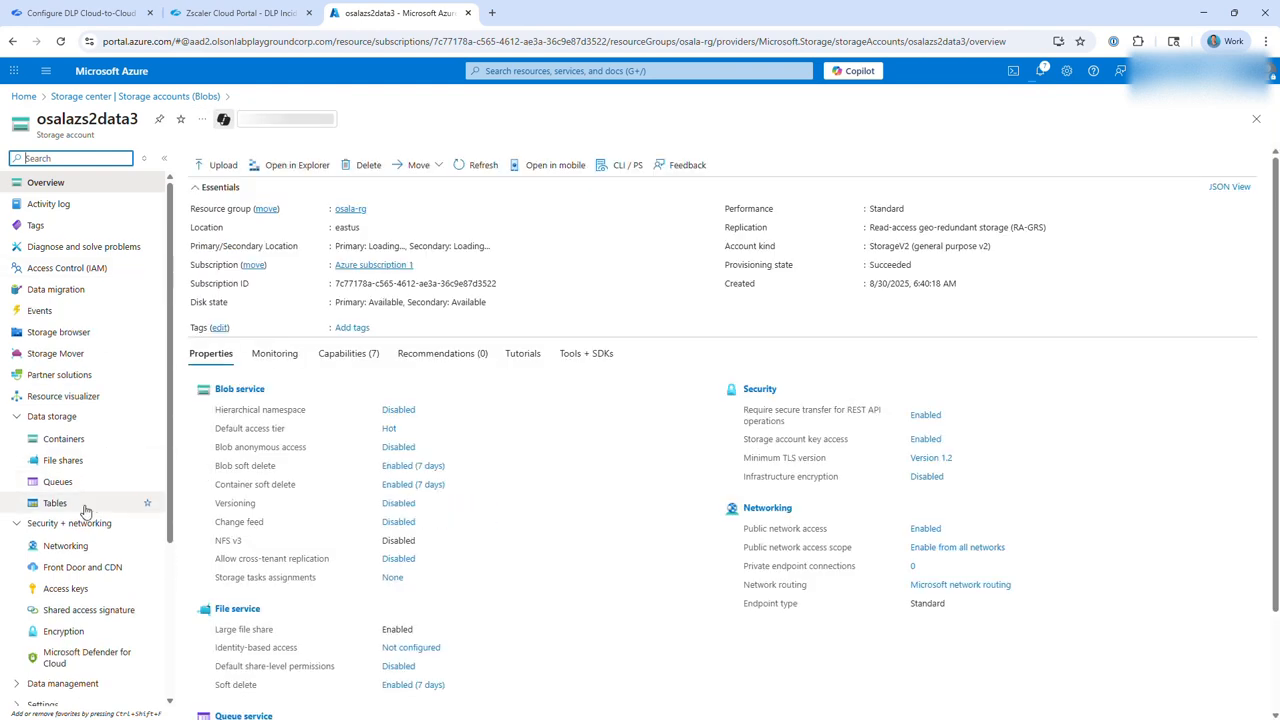
left_click(68, 439)
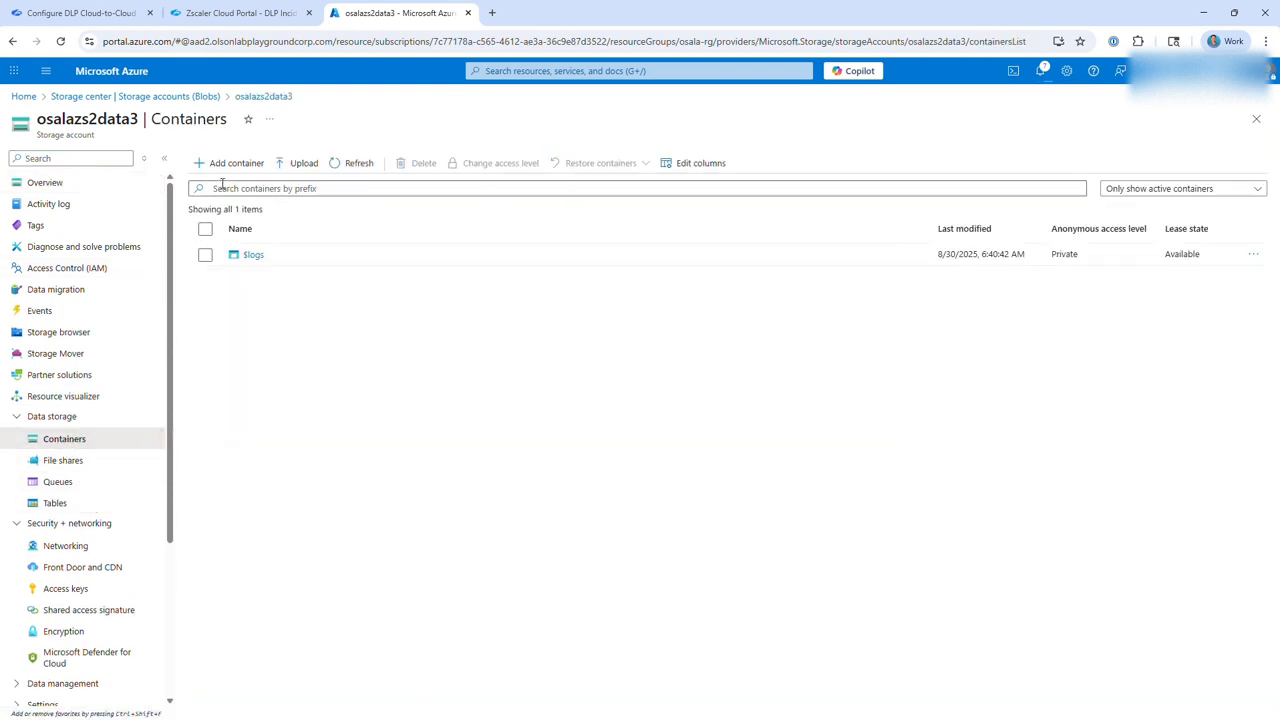
left_click(230, 163)
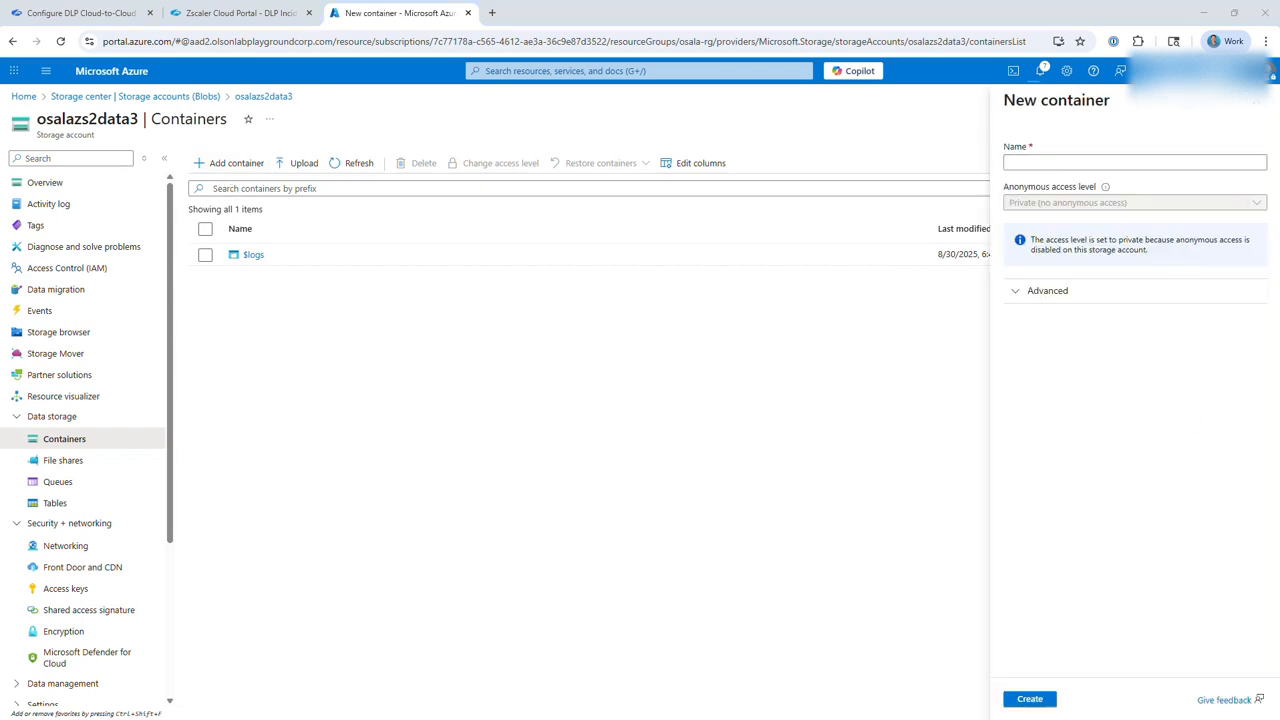
left_click(1010, 163)
type("evidence")
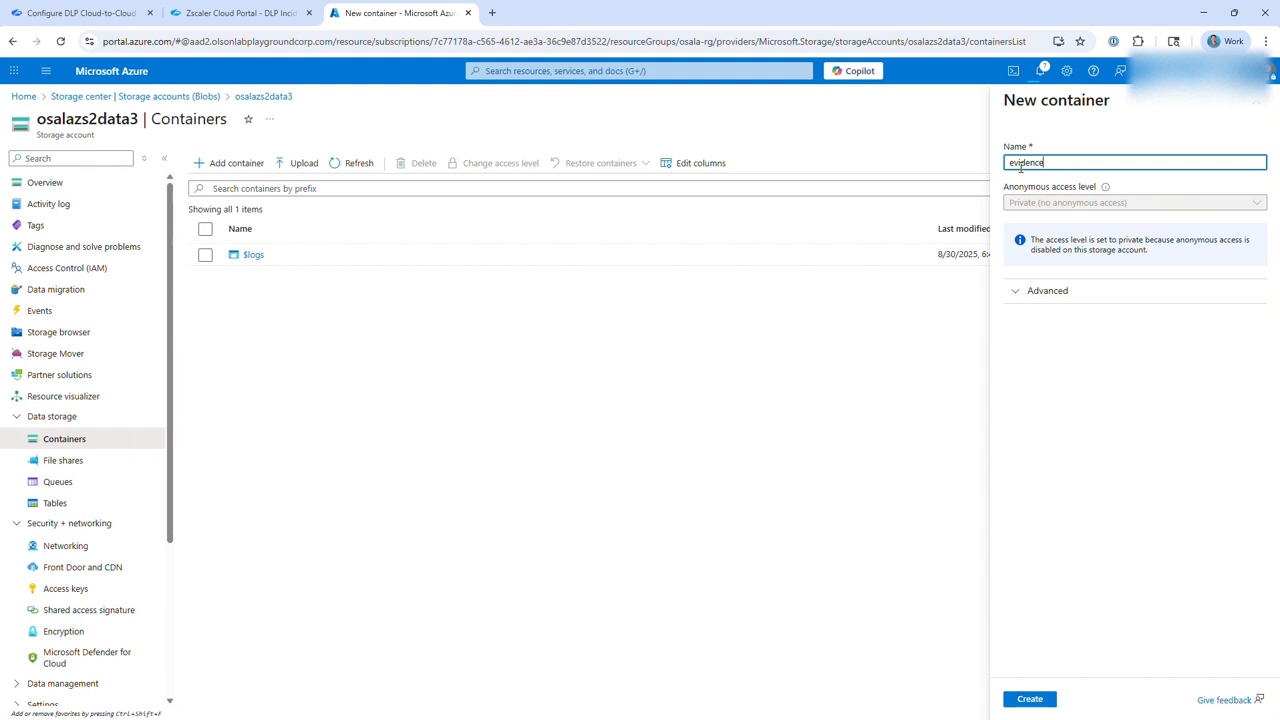
left_click(1038, 698)
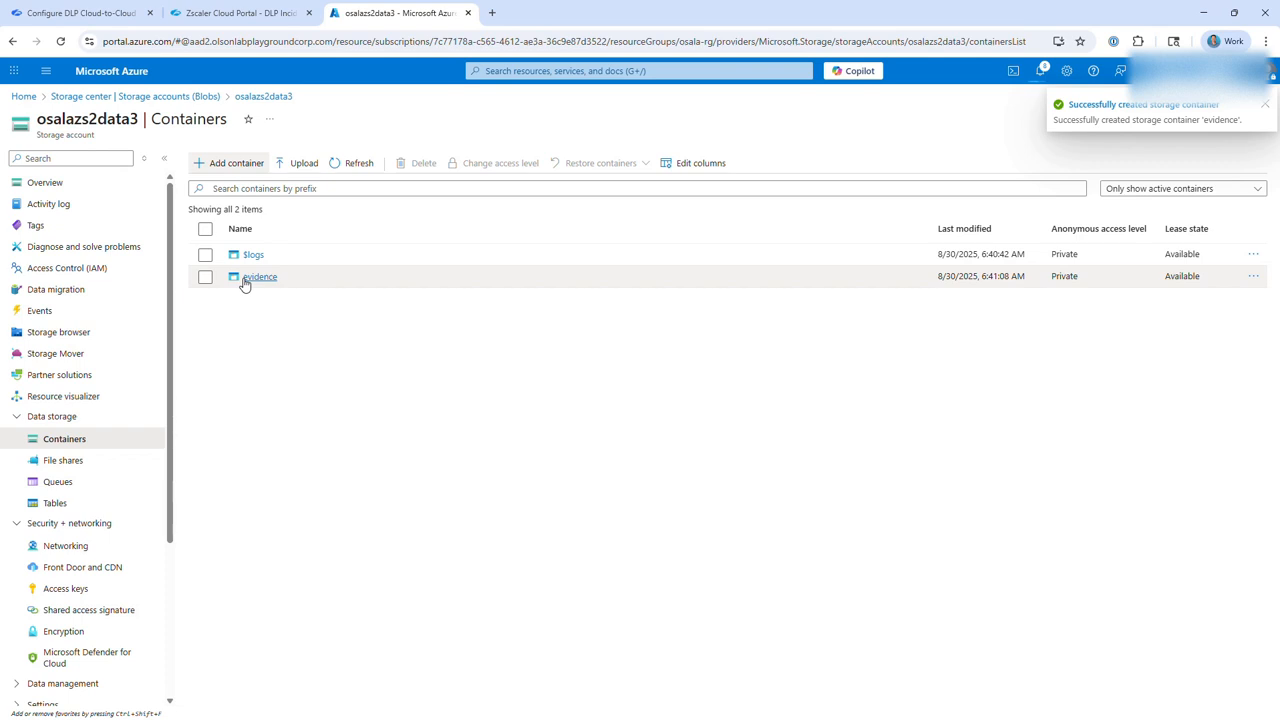
Refresh the storage accounts list and create a container named metadata in the osalazs2metadata3 storage account.
left_click(586, 70)
left_click(508, 286)
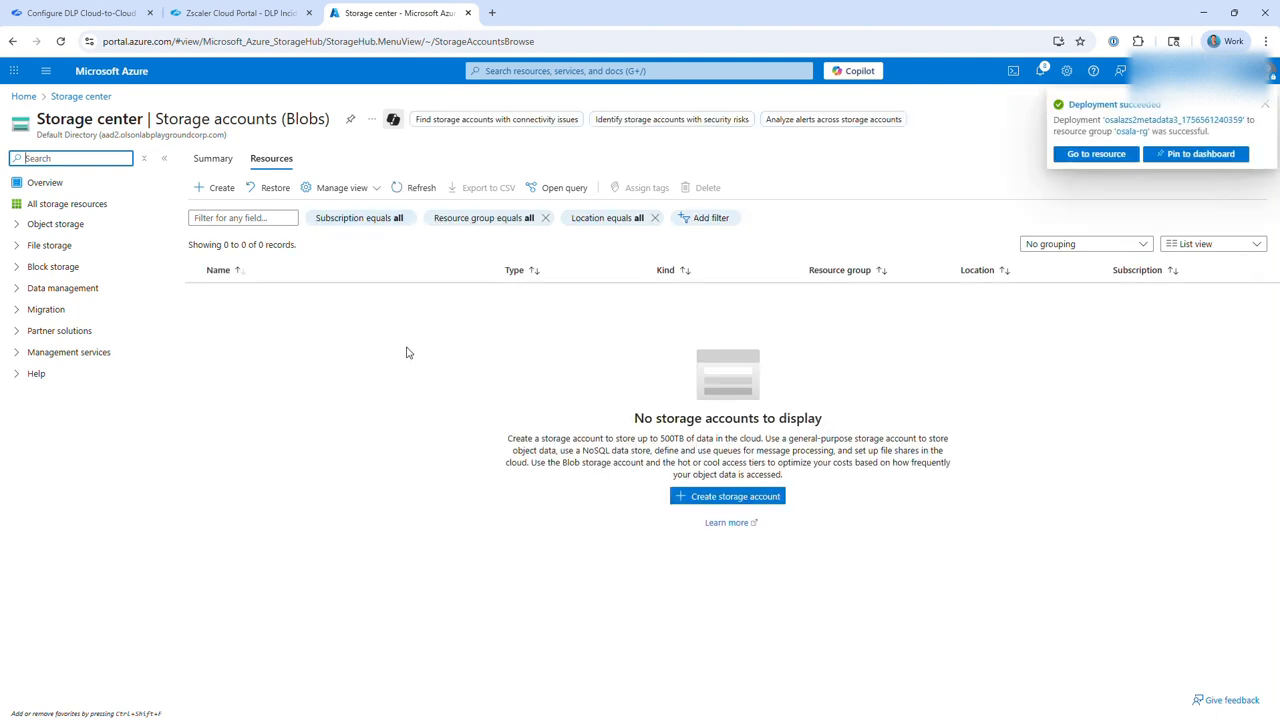
left_click(60, 42)
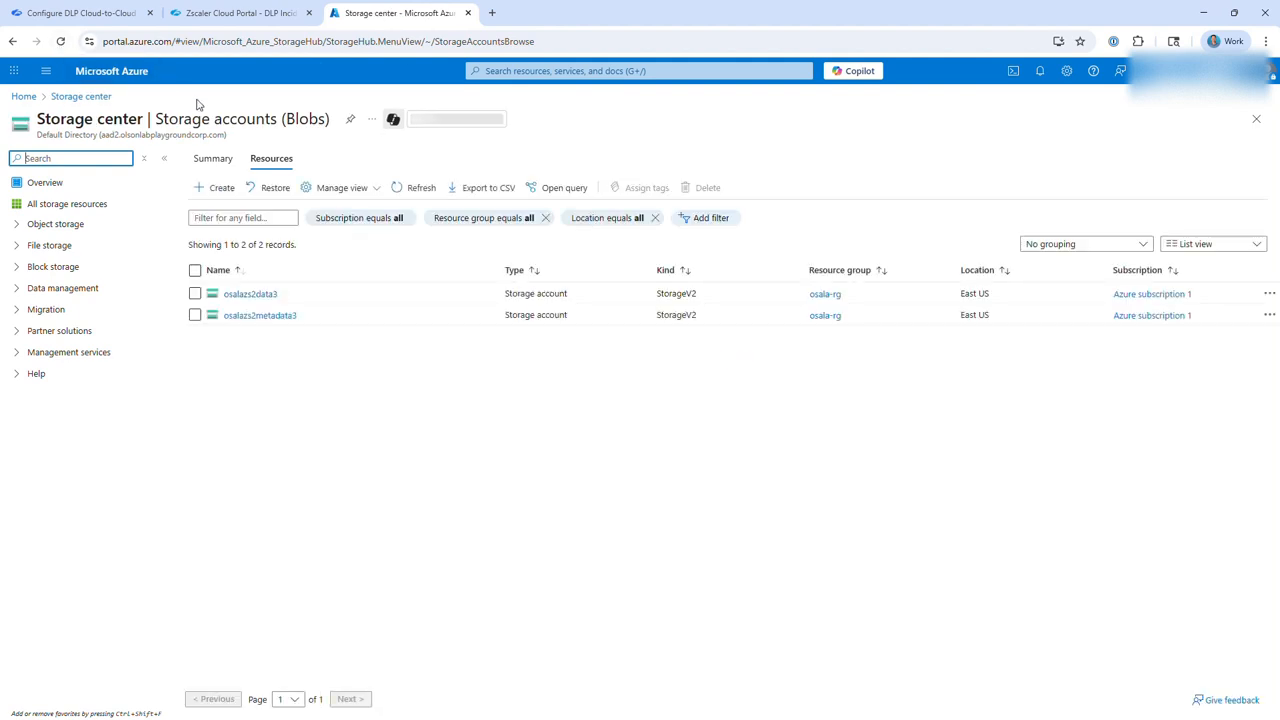
left_click(238, 322)
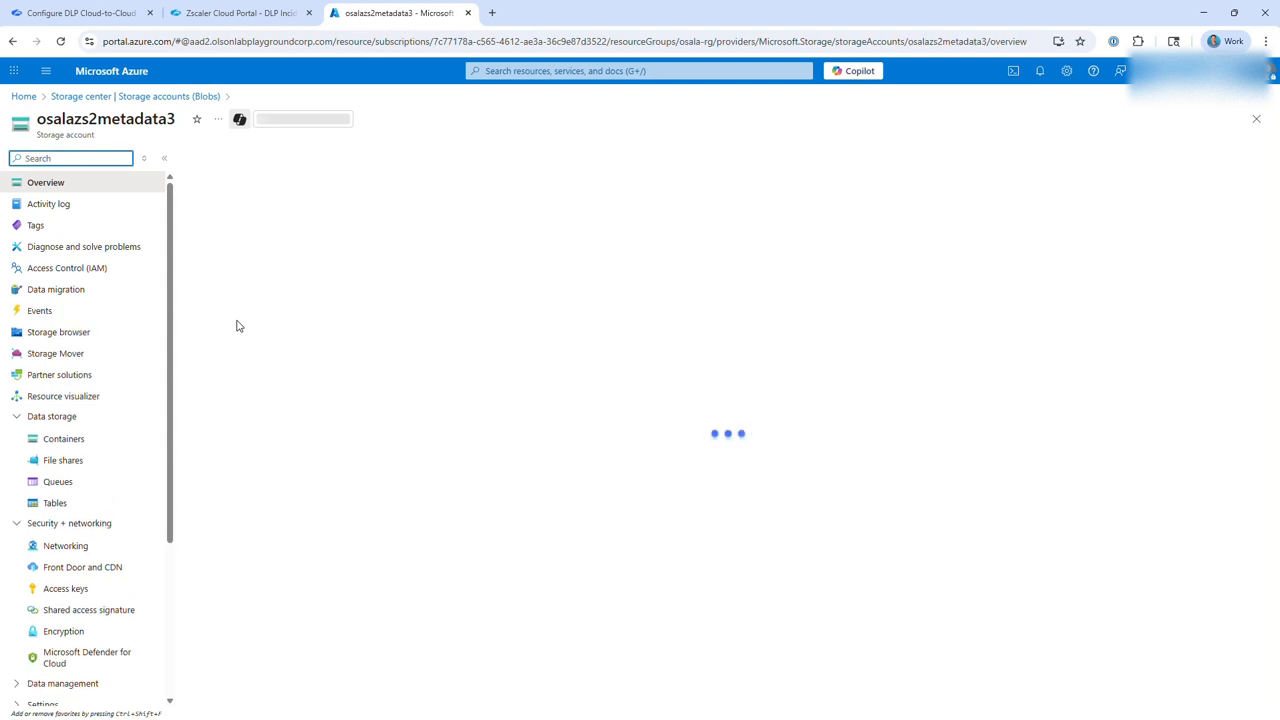
left_click(66, 443)
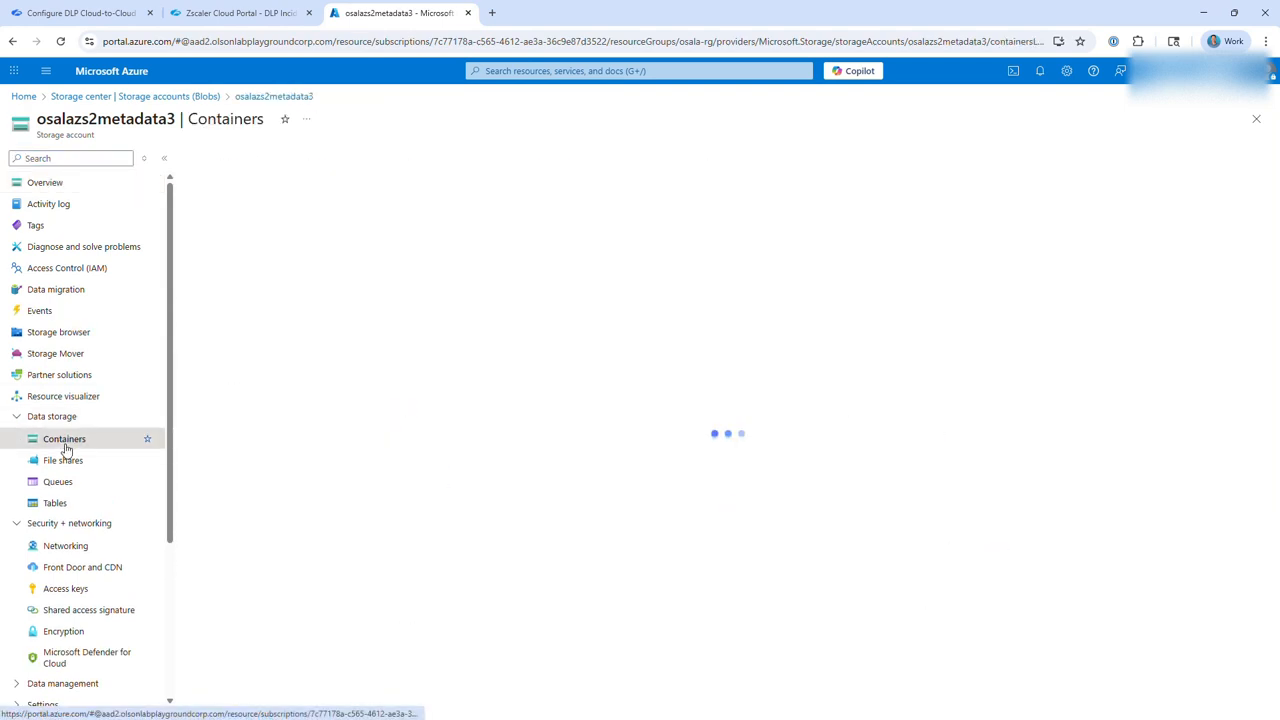
left_click(229, 163)
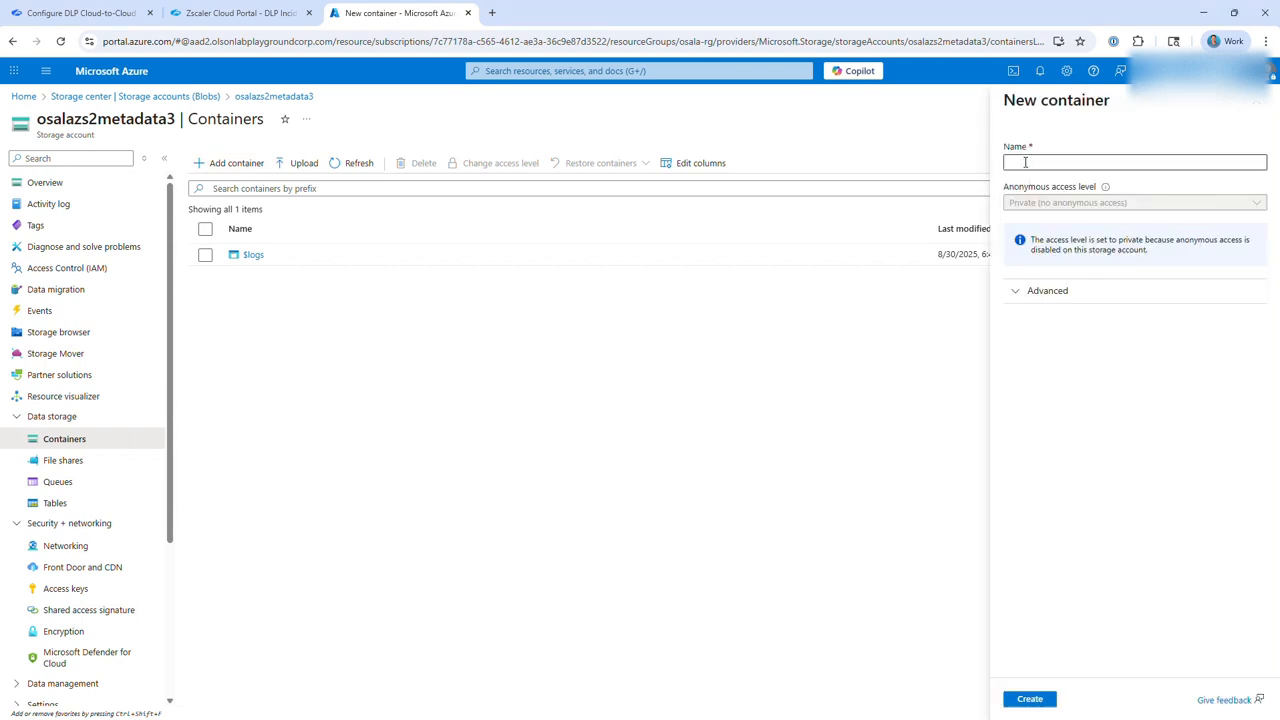
type("metadata")
left_click(1032, 698)
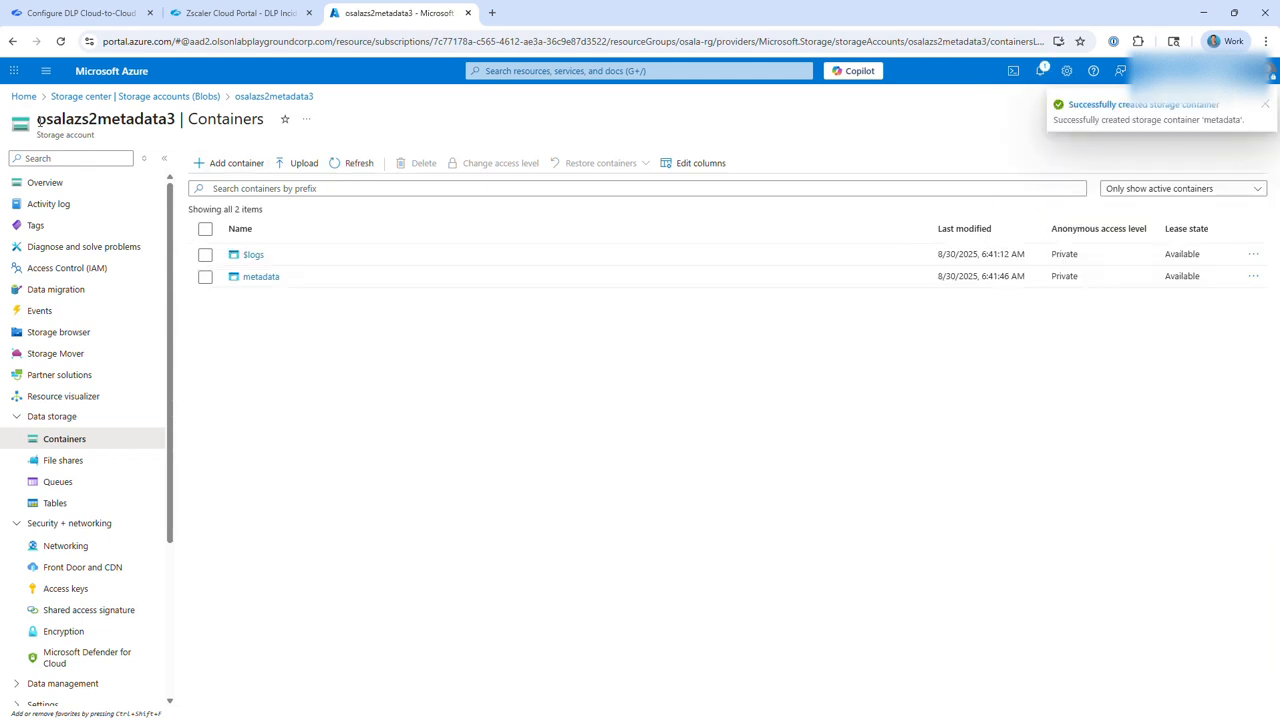
left_click_drag(44, 119, 168, 113)
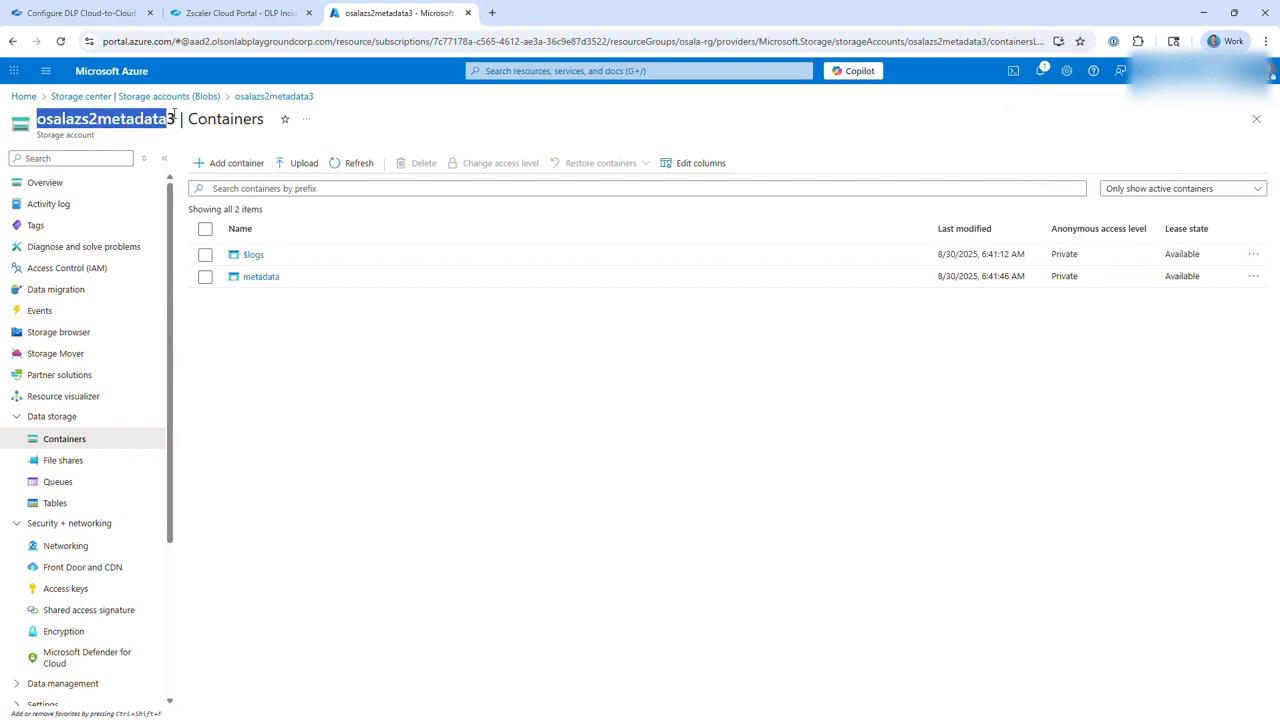
Check the public network access setting in the osalazs2metadata3 storage account's networking configuration.
left_click(72, 546)
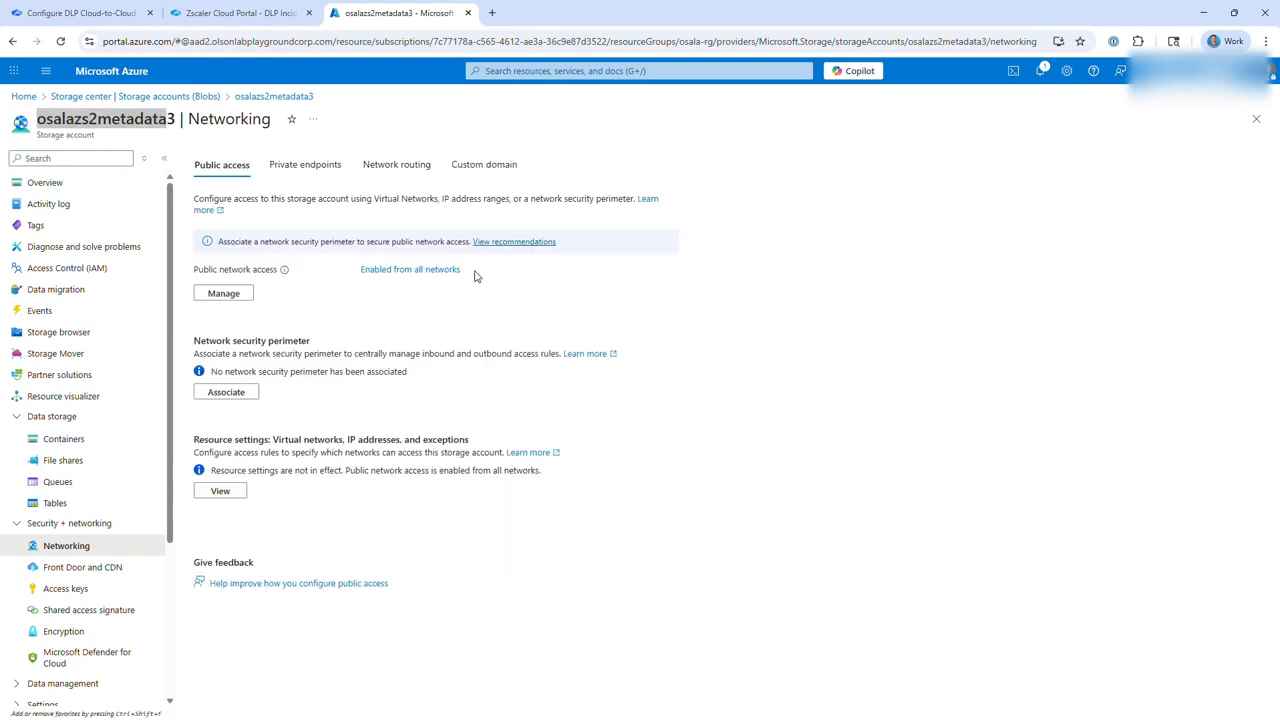
left_click_drag(476, 278, 376, 274)
left_click(415, 298)
left_click_drag(496, 270, 305, 274)
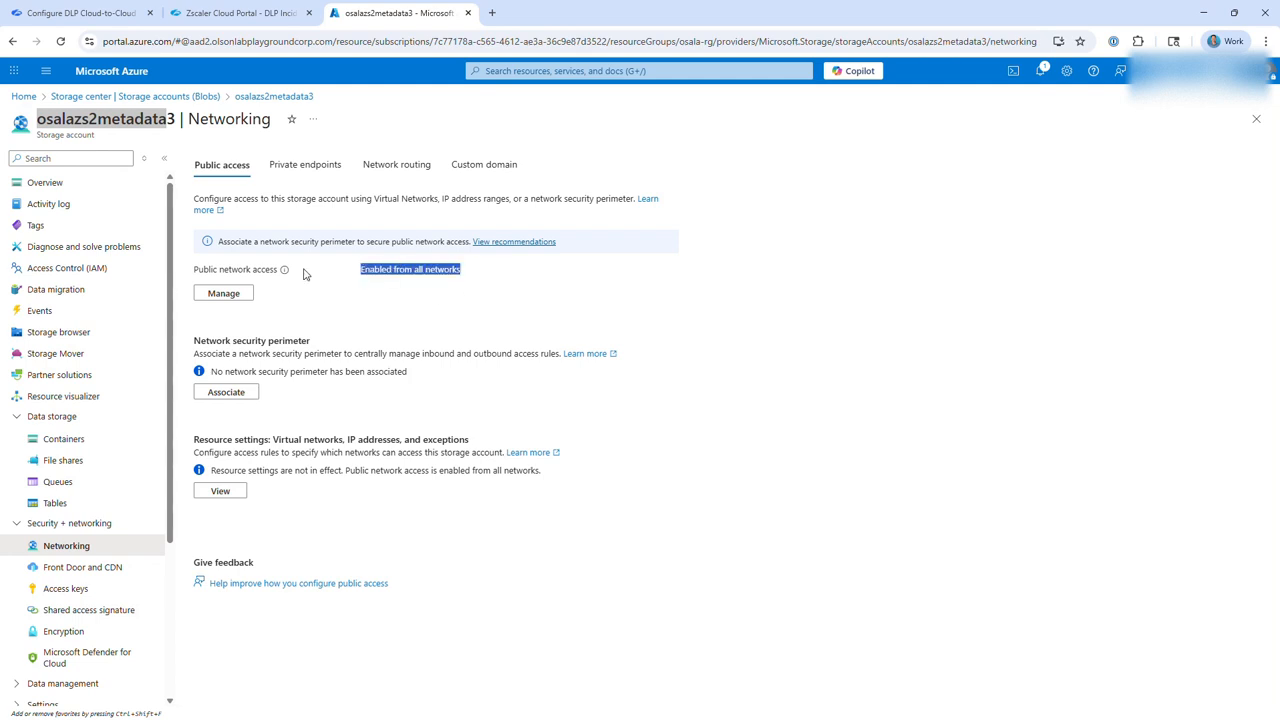
Open the Zscaler Config site at config.zscaler.com in a new browser tab.
left_click(491, 13)
left_click(483, 44)
type("z")
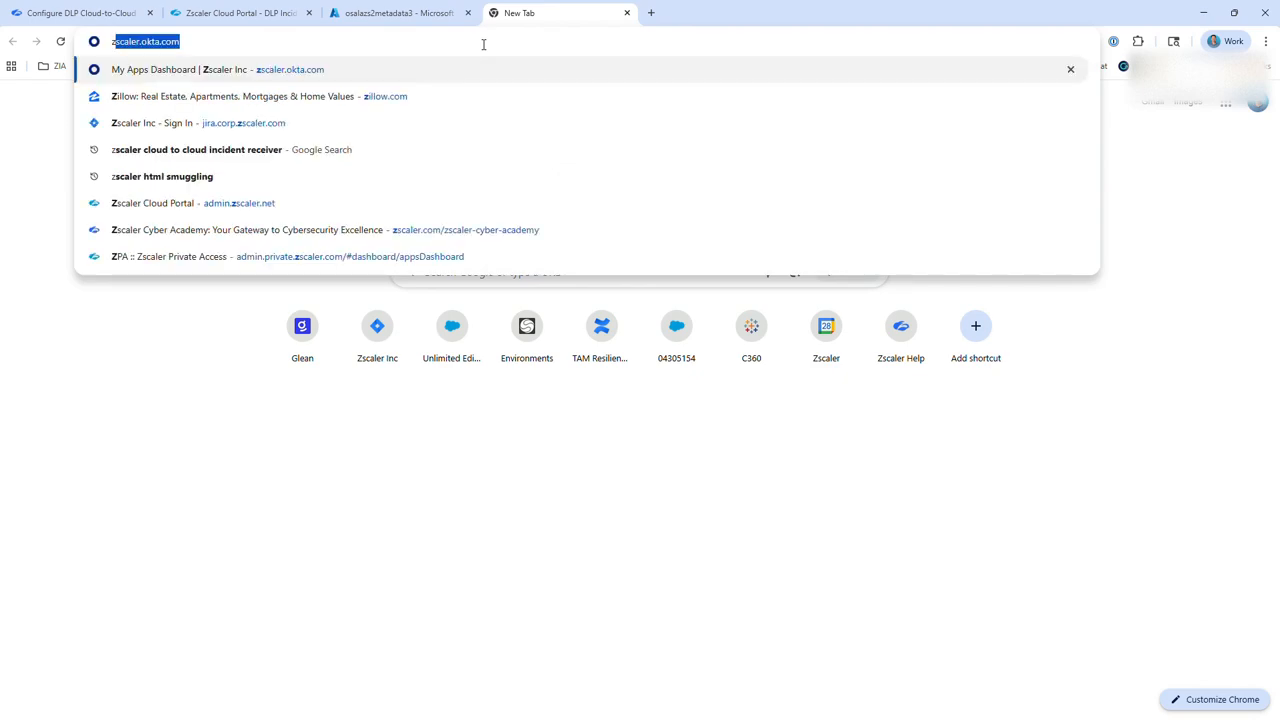
key("BackSpace")
type("cond")
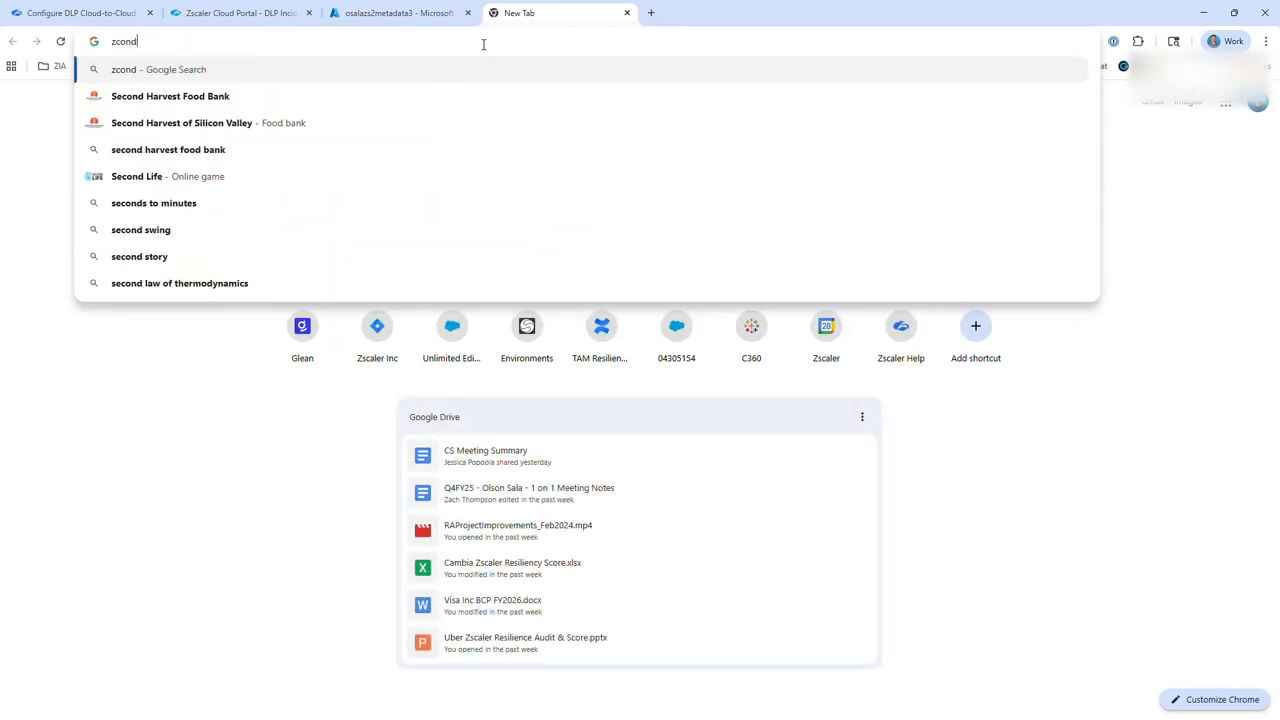
key("BackSpace")
key("BackSpace")
key("BackSpace")
key("BackSpace")
key("BackSpace")
type("config")
key("Return")
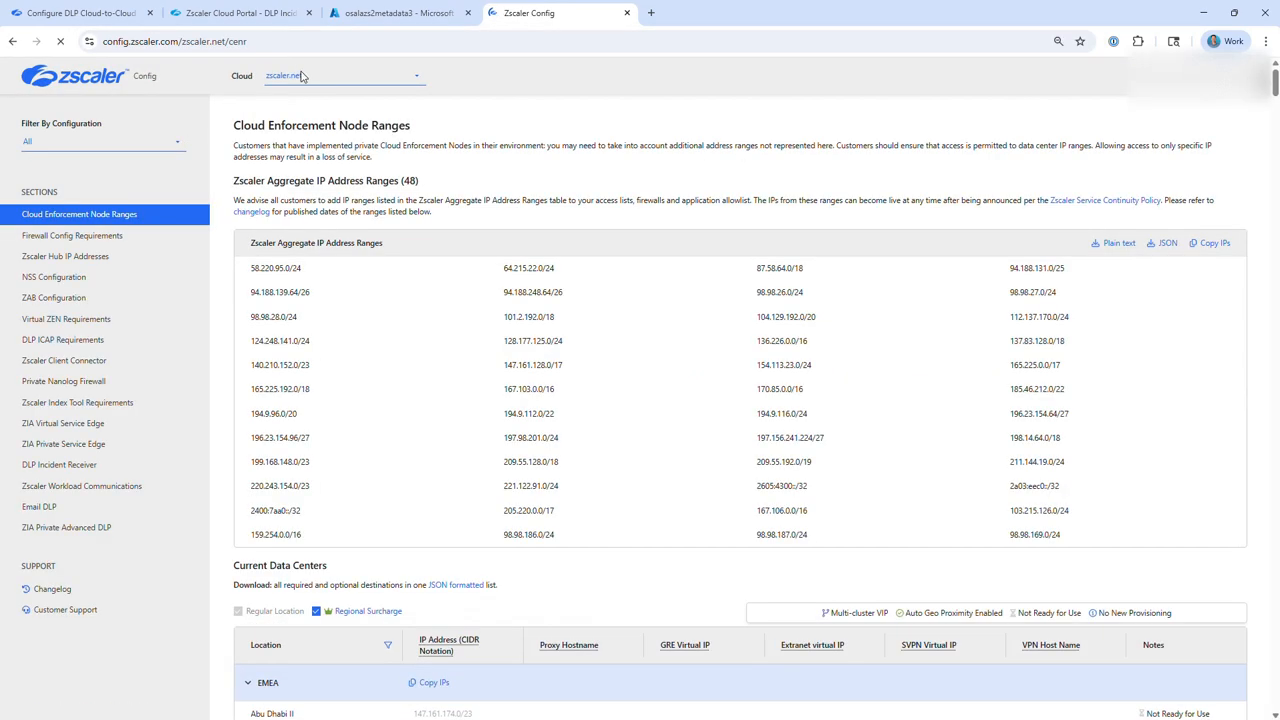
Switch the cloud to zscalertwo.net and examine its required and recommended Zscaler Hub IP addresses.
left_click(302, 76)
left_click(303, 151)
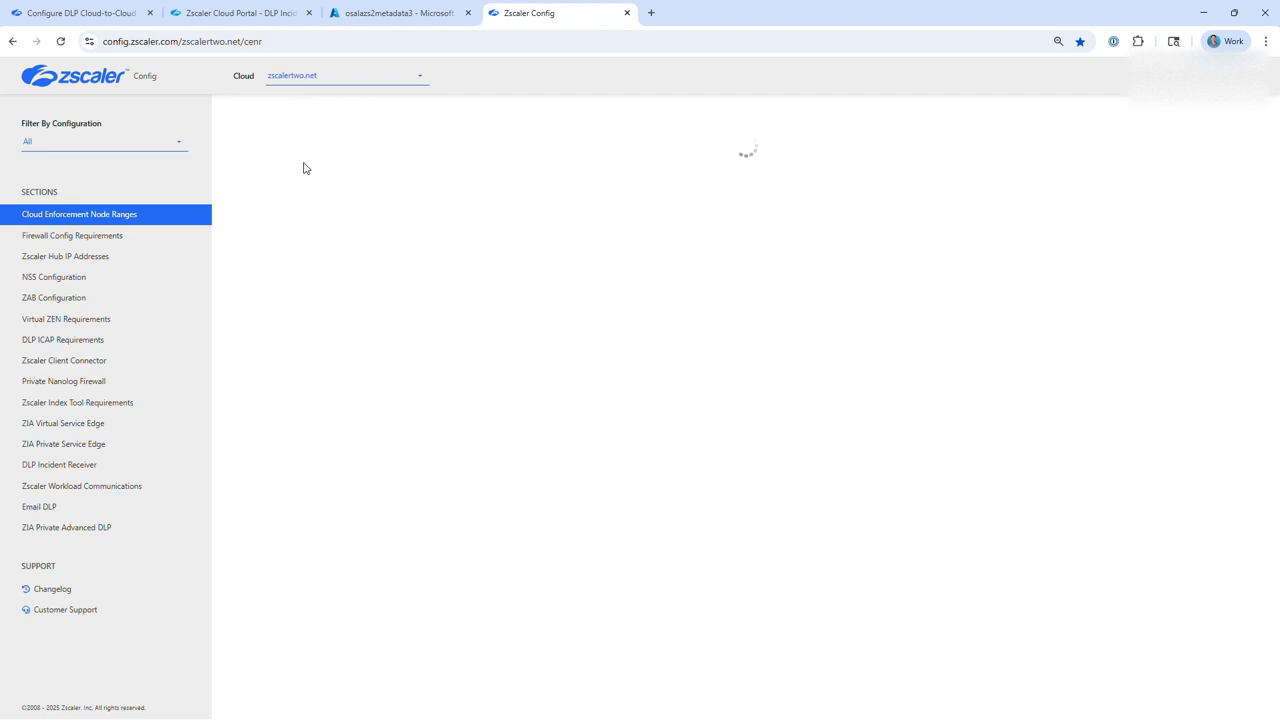
left_click(82, 256)
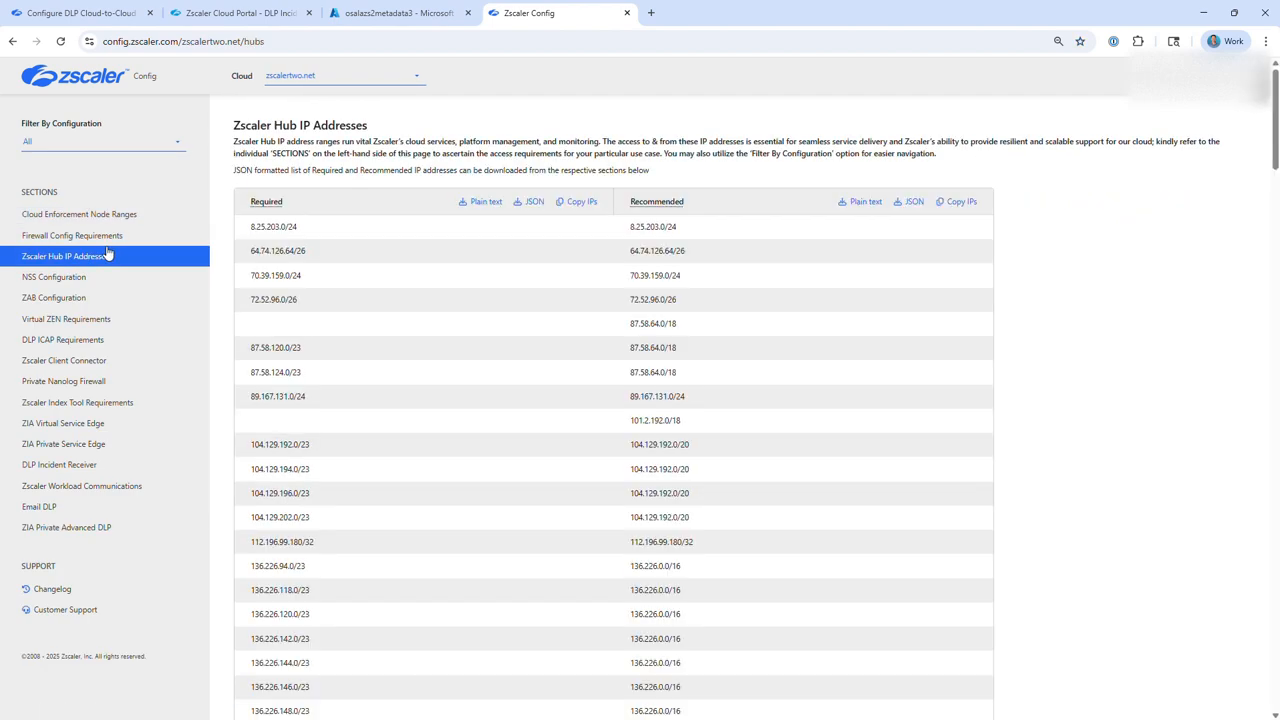
left_click_drag(256, 227, 597, 618)
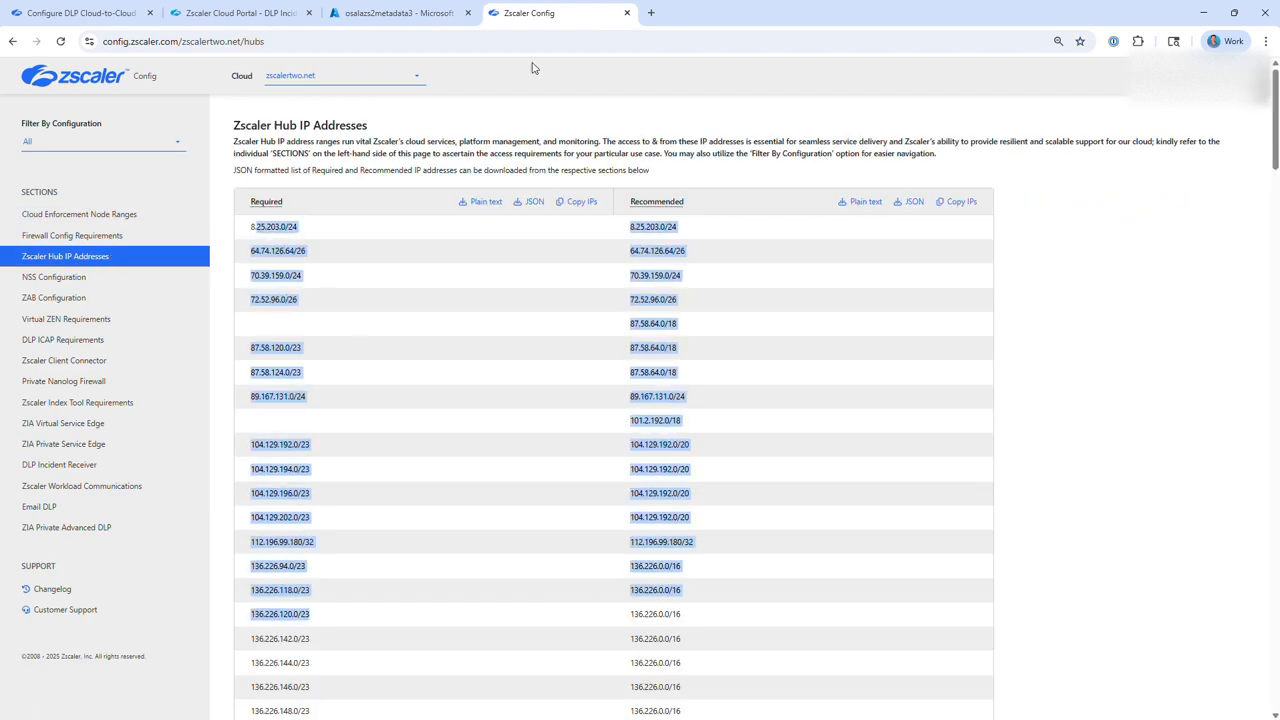
Return to the Cloud-to-Cloud Incident Forwarding help article, collapse its expanded sections and review steps 2 to 5 on adding an account.
left_click(208, 15)
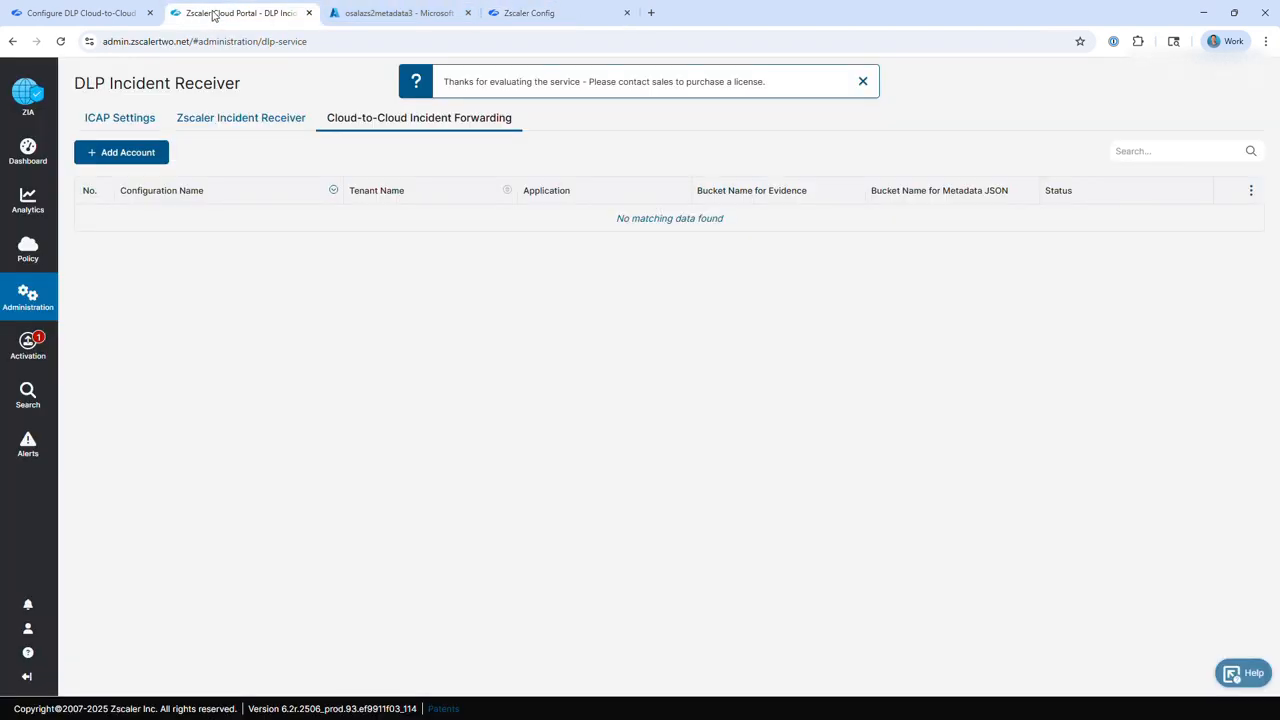
left_click(381, 15)
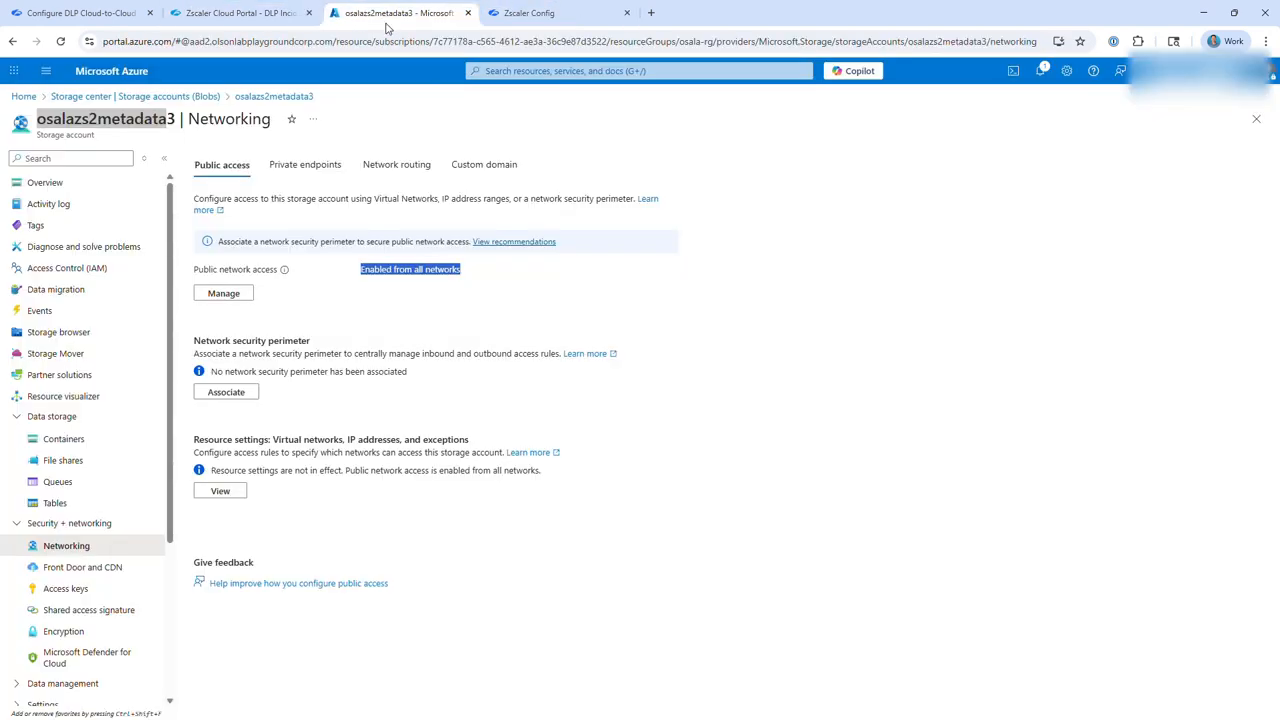
left_click(90, 14)
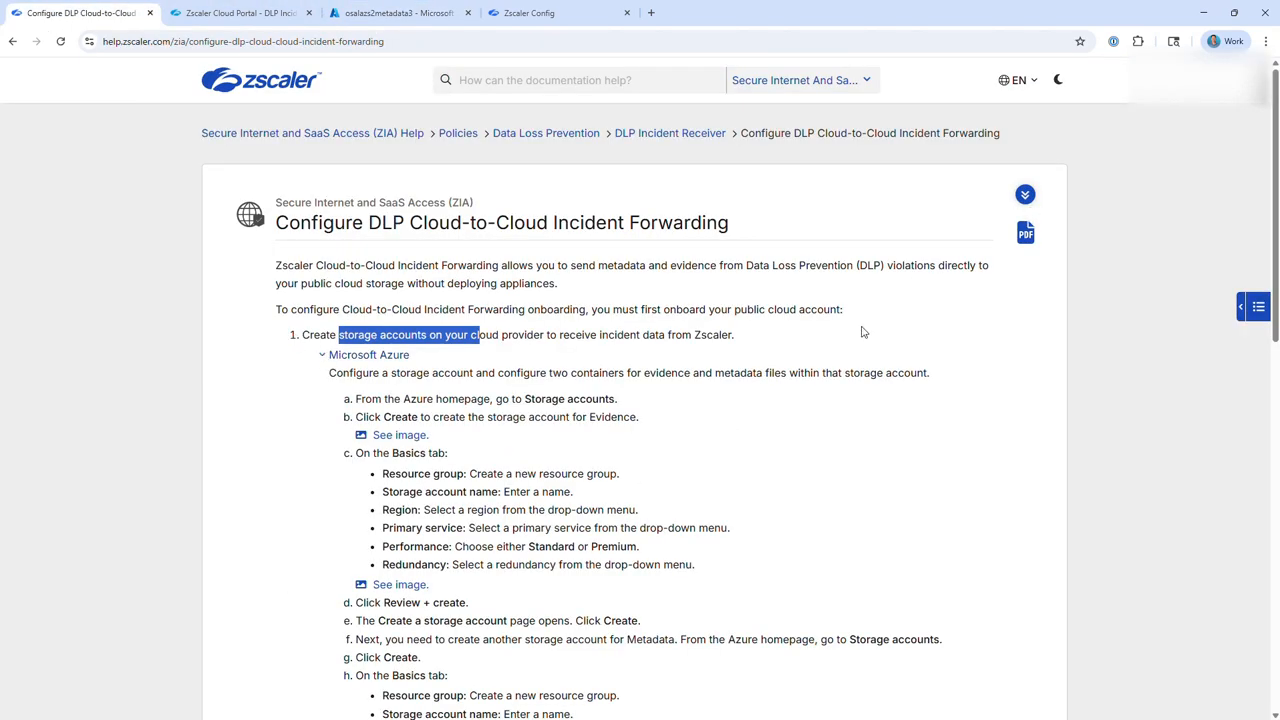
left_click(1019, 202)
left_click(1021, 197)
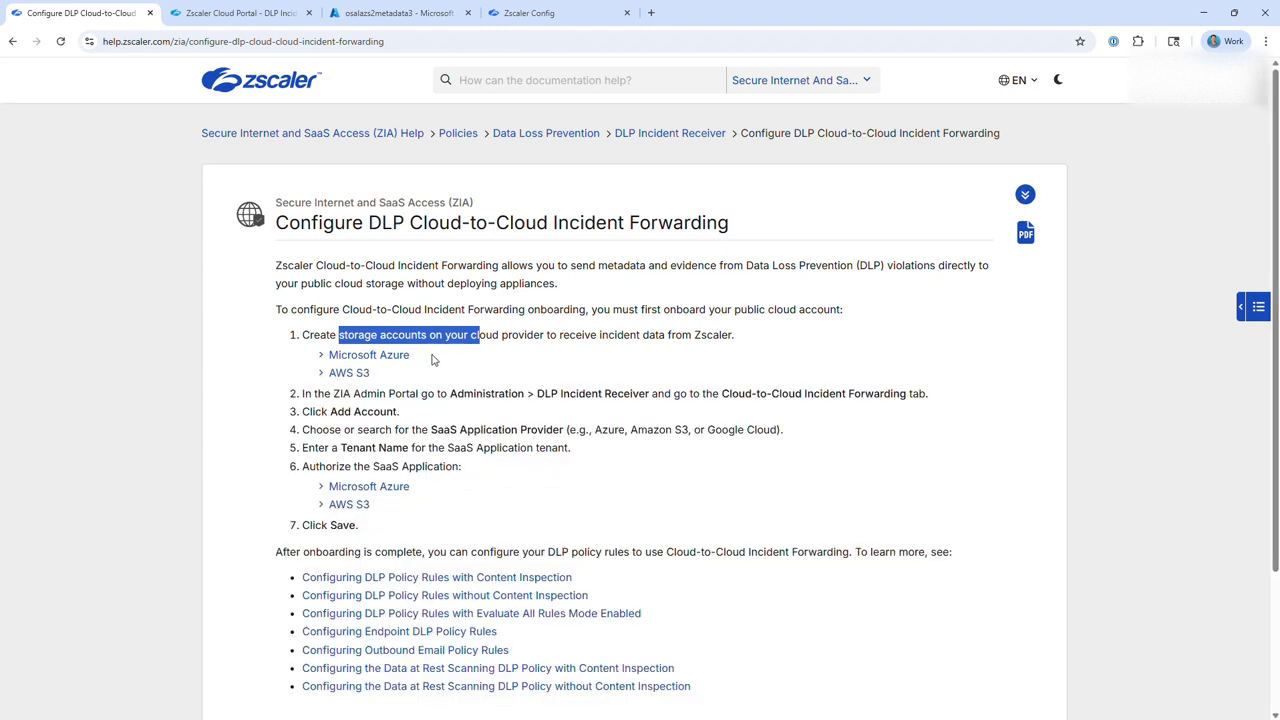
left_click(305, 398)
left_click_drag(305, 398, 616, 454)
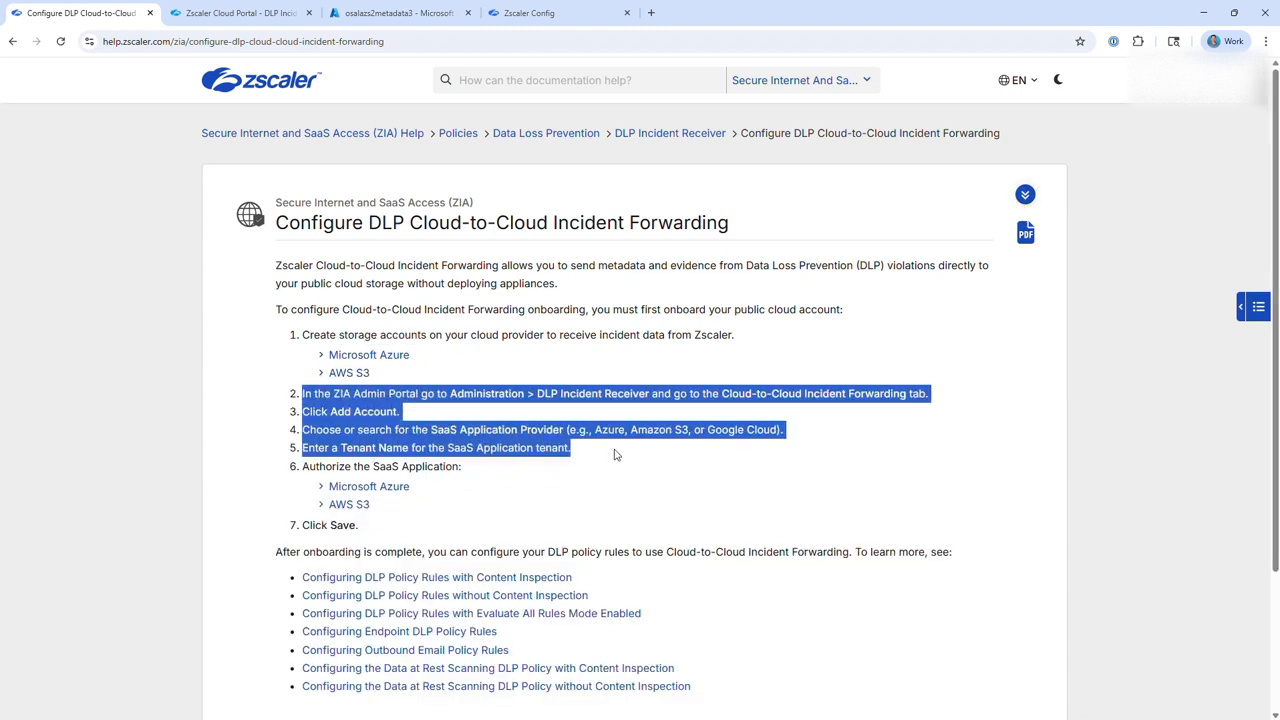
In the Zscaler portal, add a Cloud-to-Cloud Incident Forwarding account for Microsoft Azure with the tenant name azure-test.
left_click(240, 13)
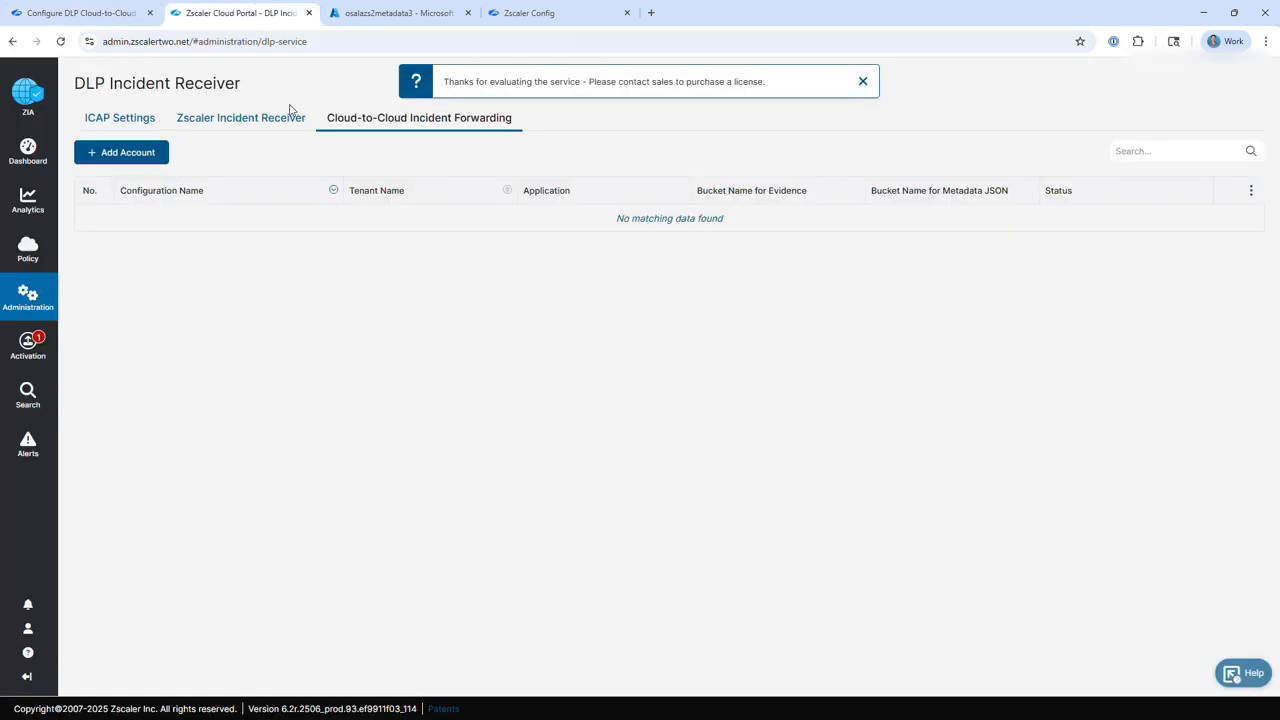
mouse_move(42, 306)
left_click(120, 153)
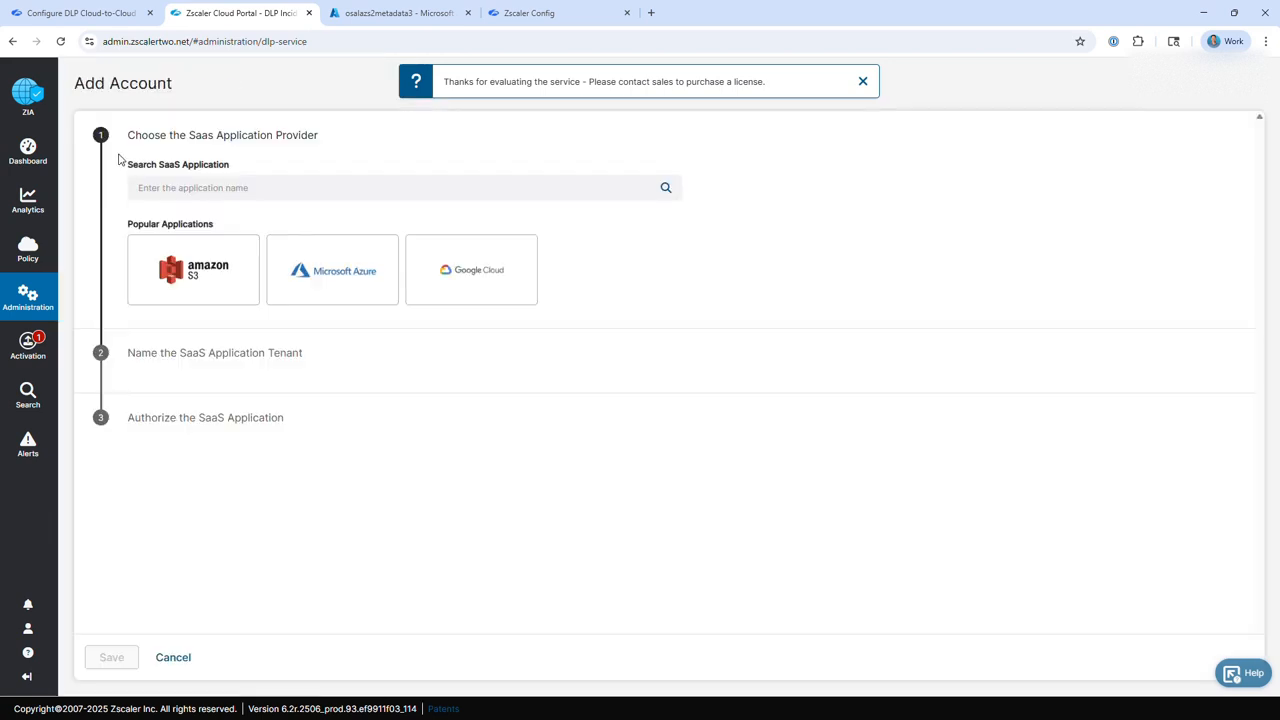
left_click(366, 287)
left_click(160, 330)
type("azure-test")
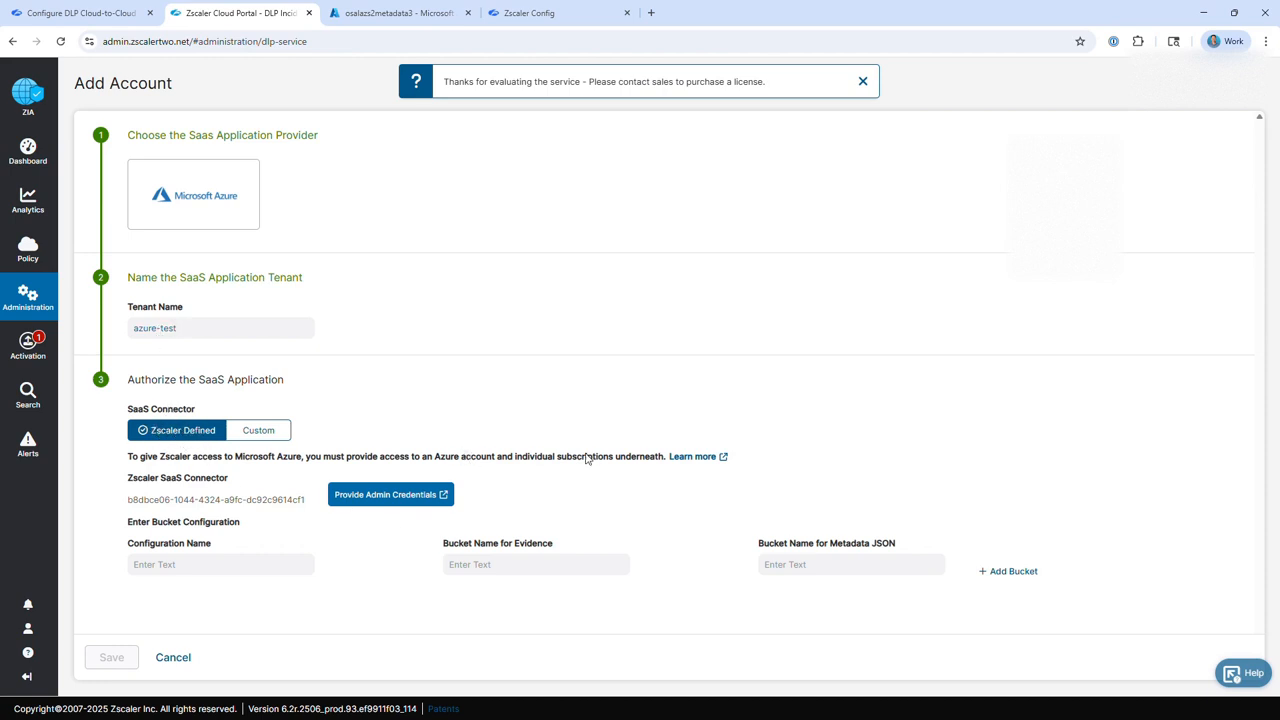
Provide admin credentials with the organization's aad2 account and accept the permissions requested by the Zscaler SaaS Connector.
left_click(391, 495)
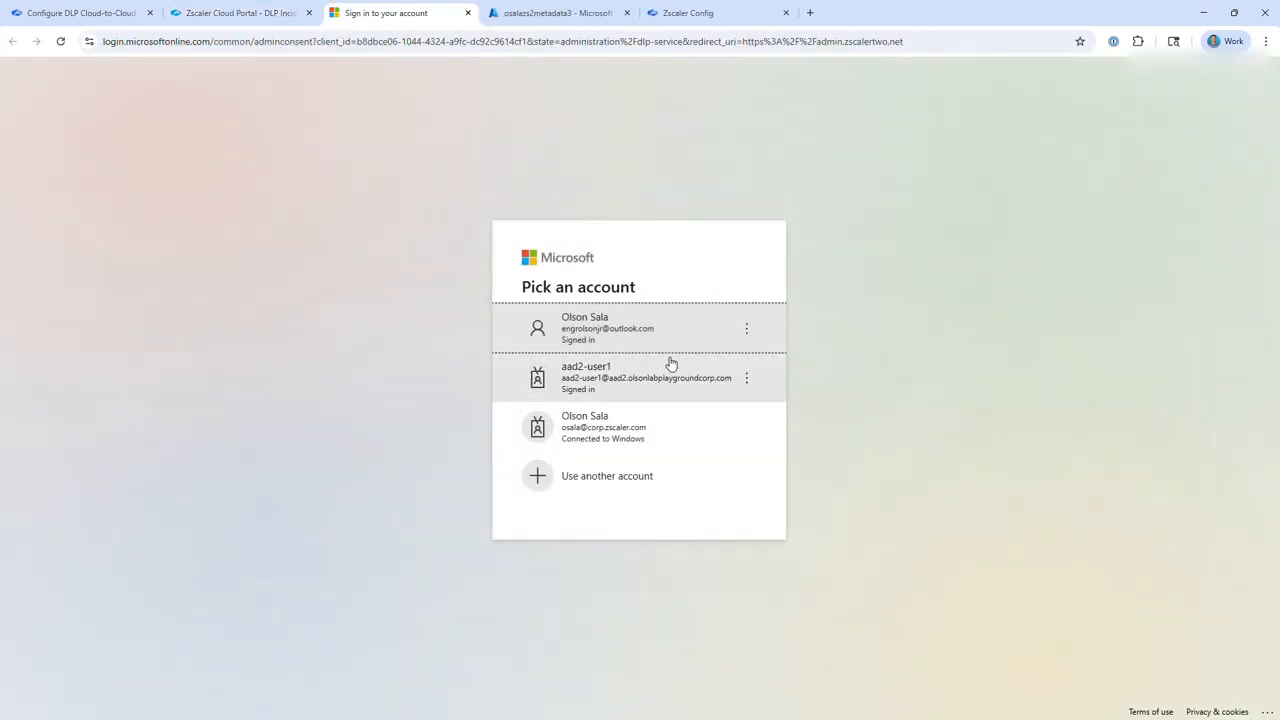
left_click(606, 388)
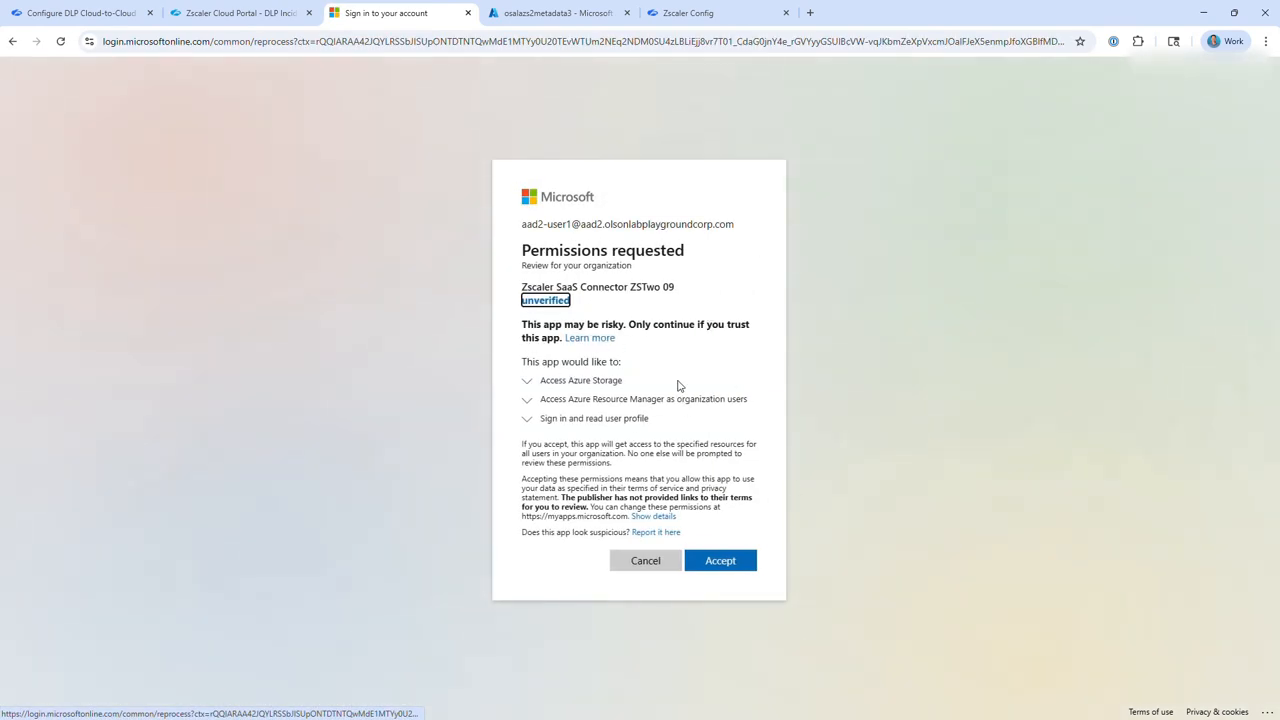
left_click(741, 566)
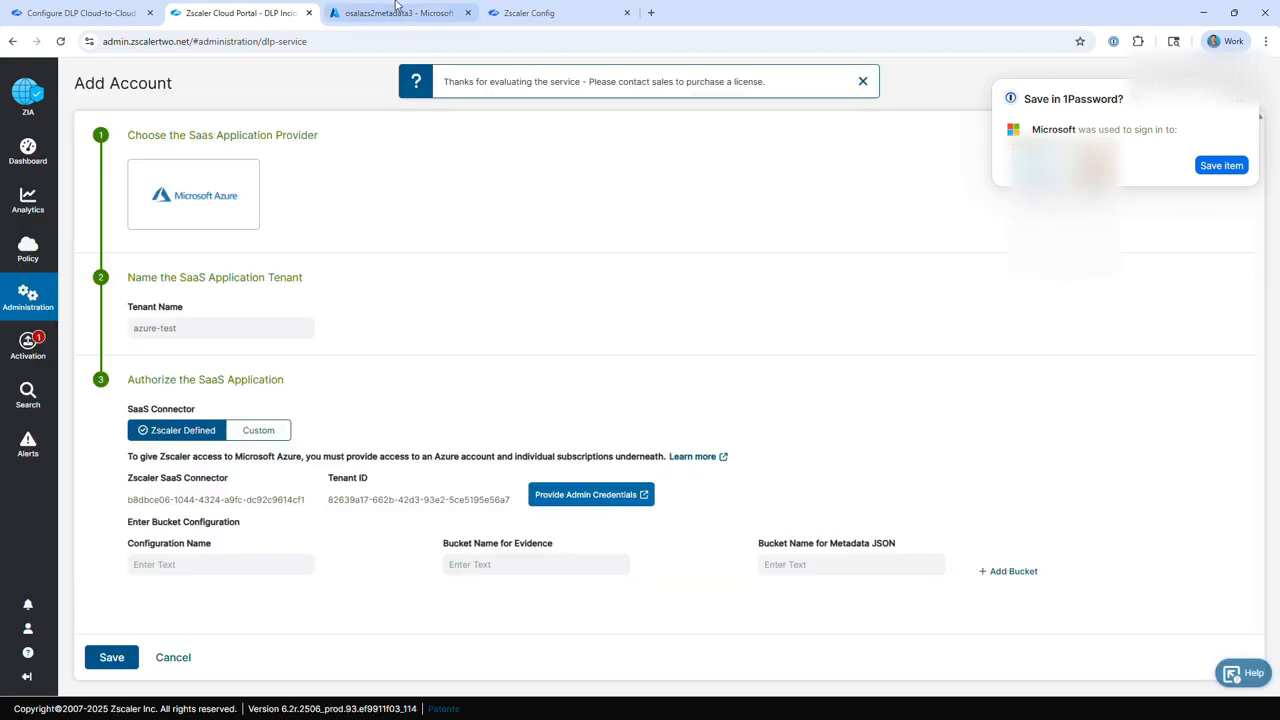
Switch to the Azure portal and open the list of all enterprise applications.
left_click(396, 10)
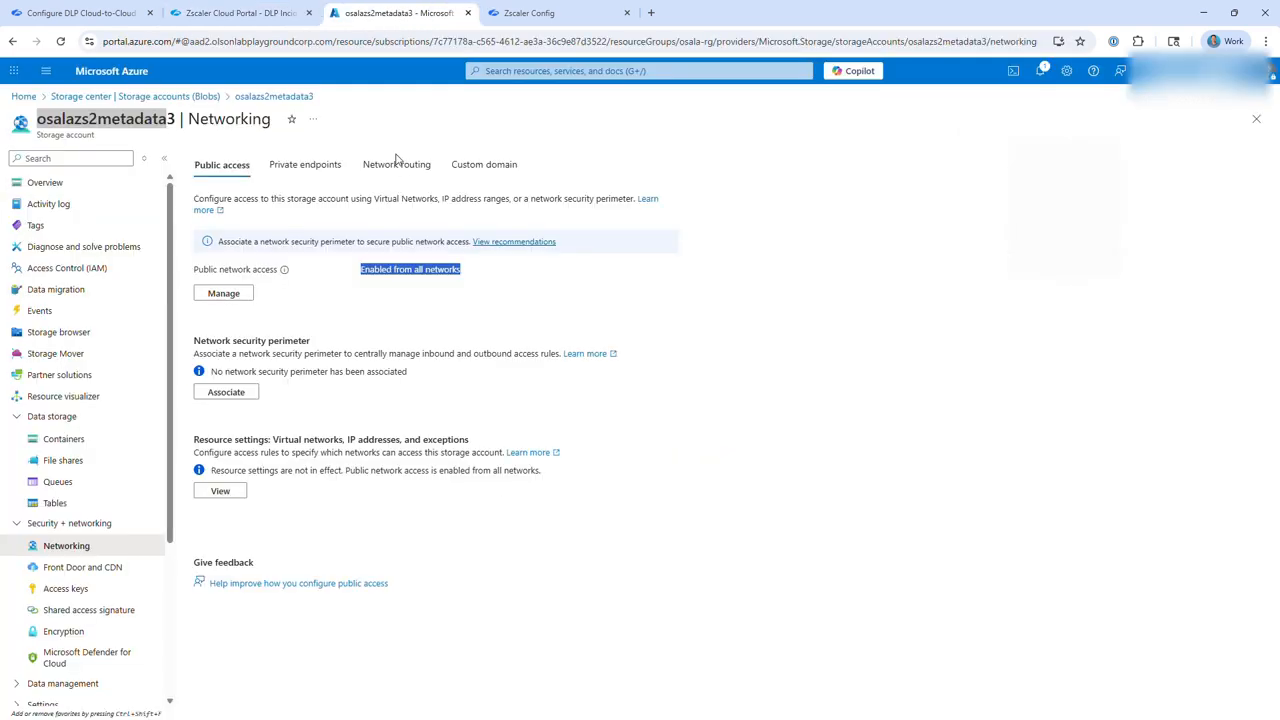
left_click(554, 74)
left_click(569, 288)
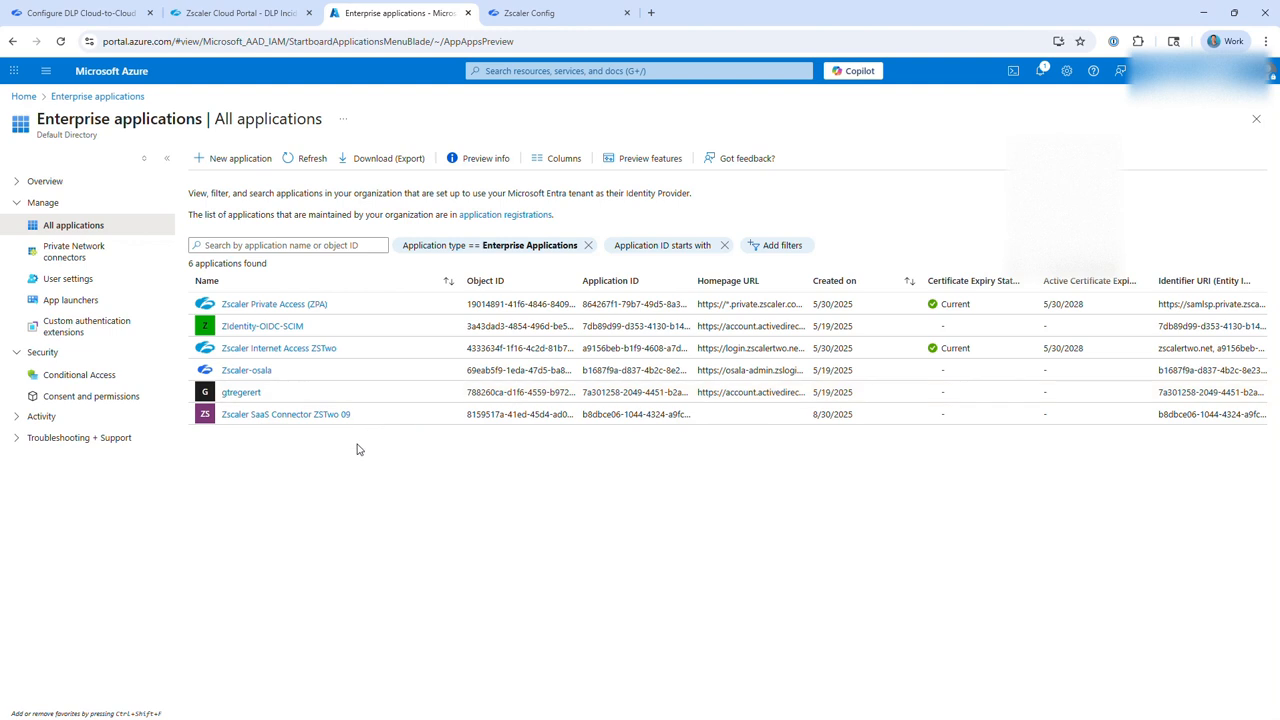
Copy the Zscaler SaaS Connector ID from the Add Account form and find the matching application among Azure's enterprise applications.
left_click(214, 13)
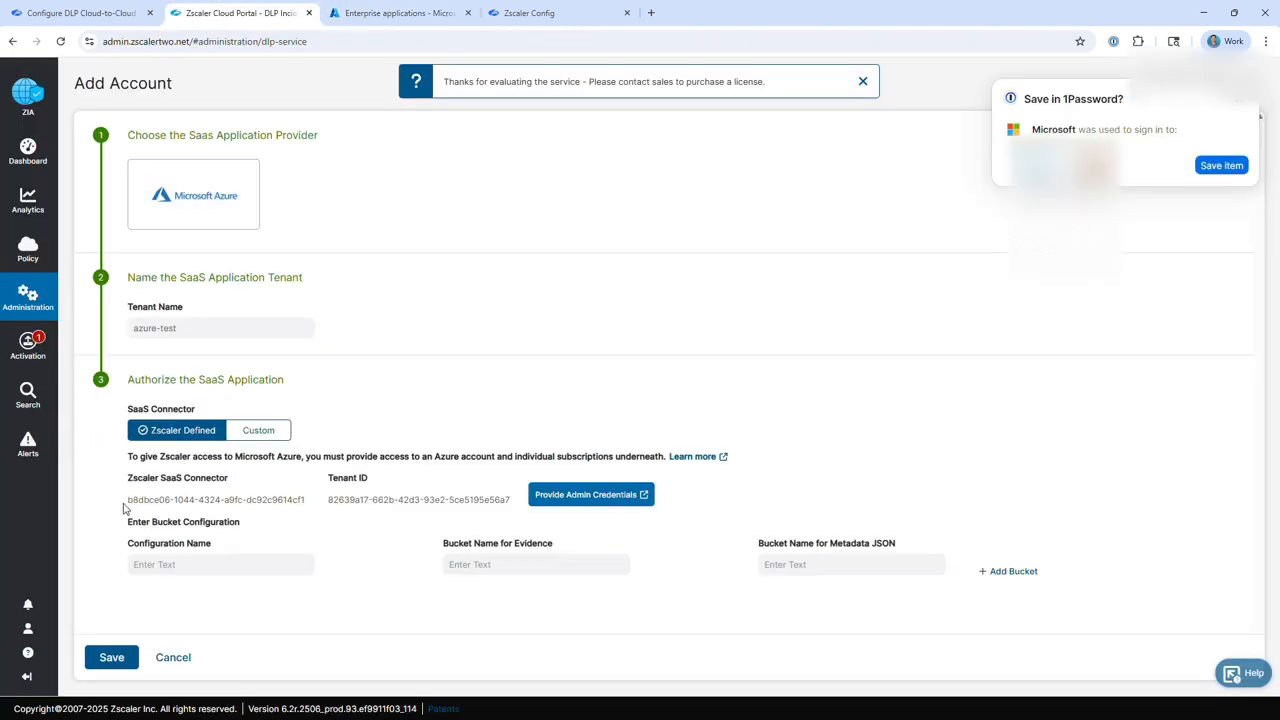
left_click_drag(123, 509, 312, 507)
key("ctrl+c")
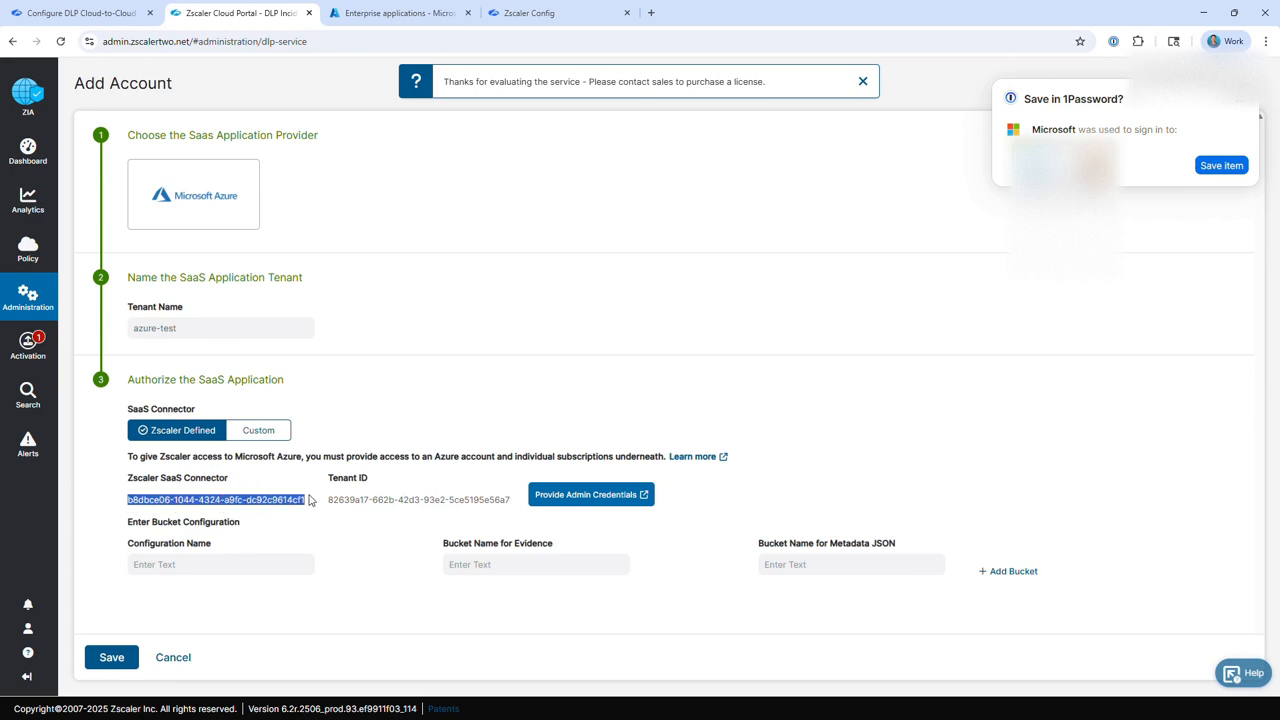
left_click(385, 14)
key("ctrl+f")
key("ctrl+v")
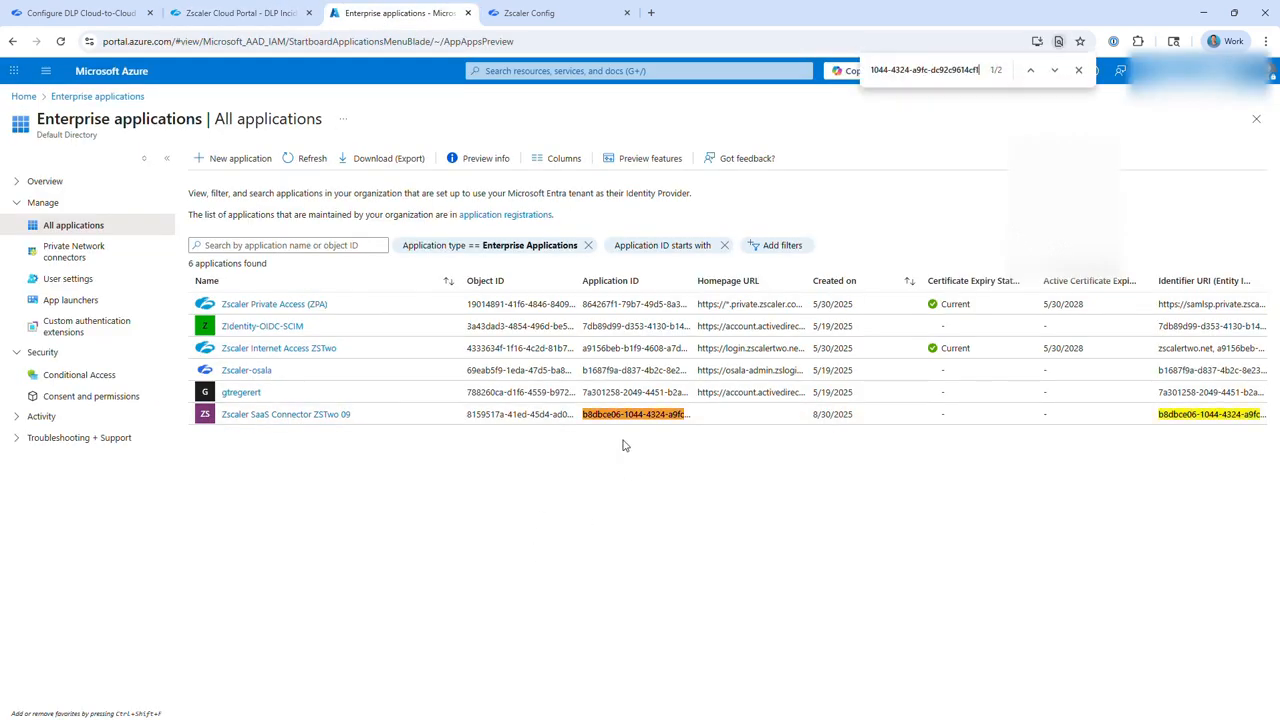
left_click_drag(372, 420, 229, 426)
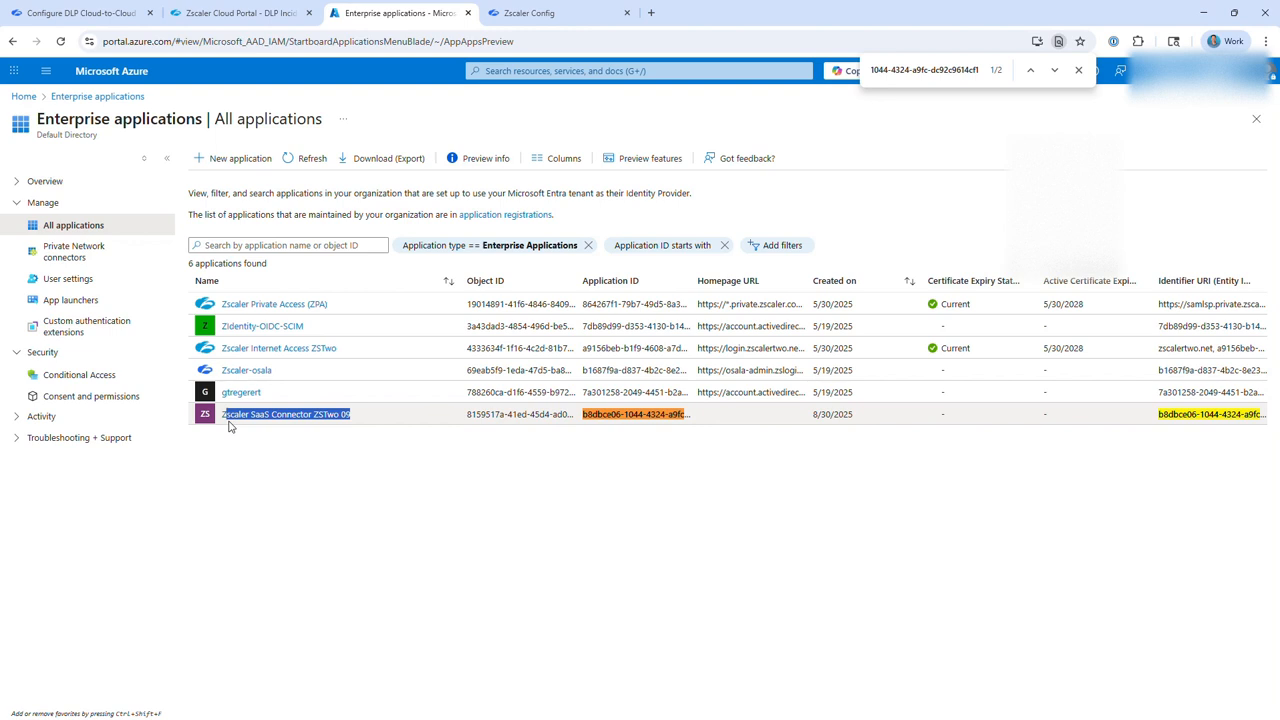
left_click(295, 460)
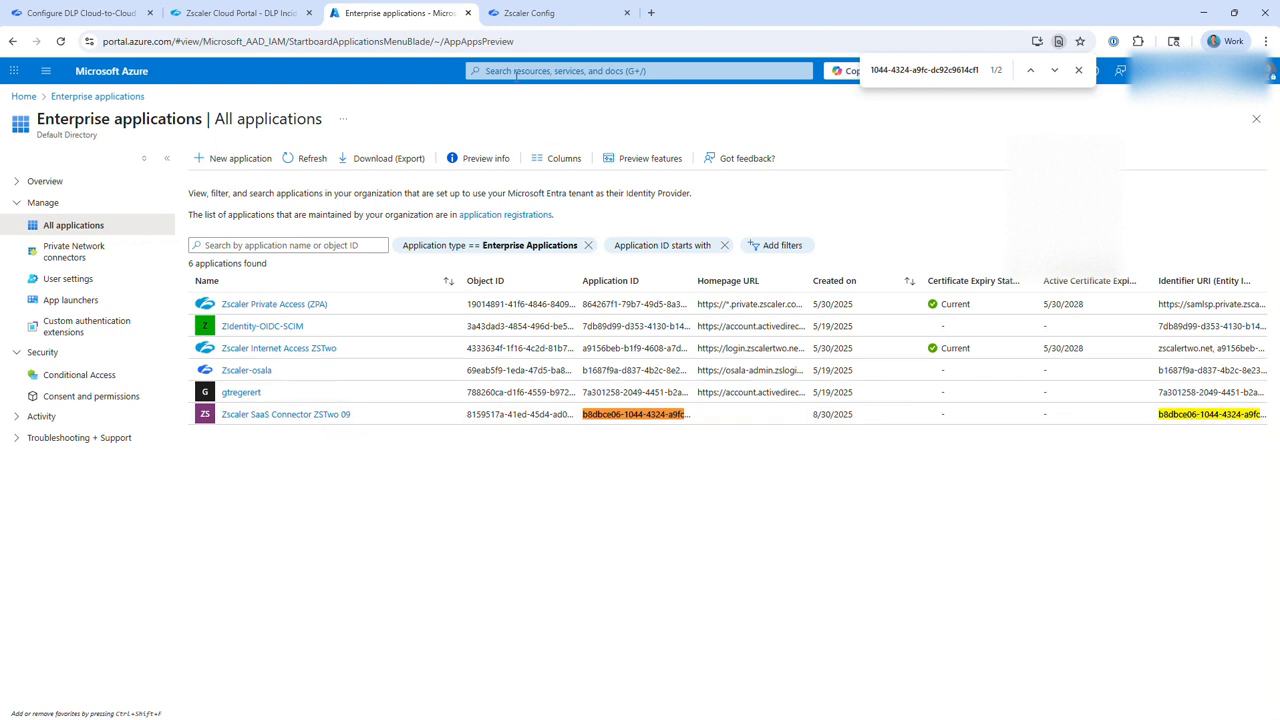
left_click_drag(356, 416, 226, 428)
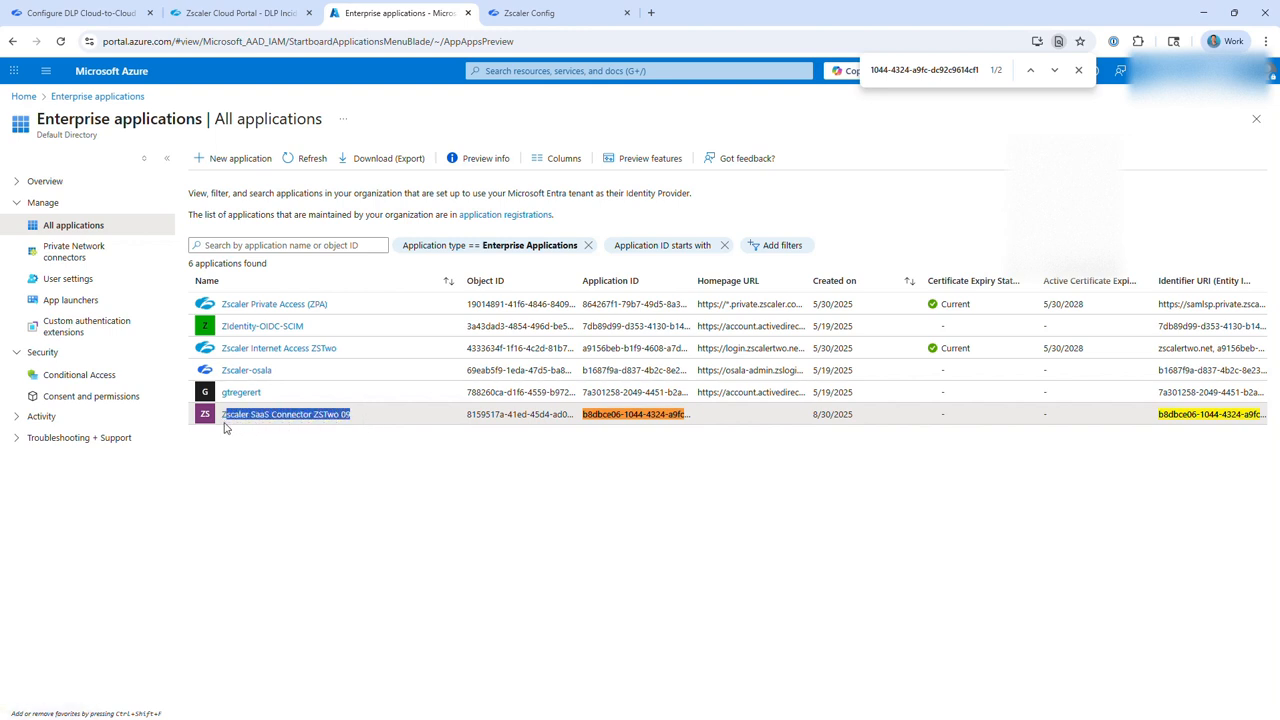
Open the access control (IAM) settings of Azure subscription 1 and start adding a role assignment.
left_click(505, 76)
left_click(635, 277)
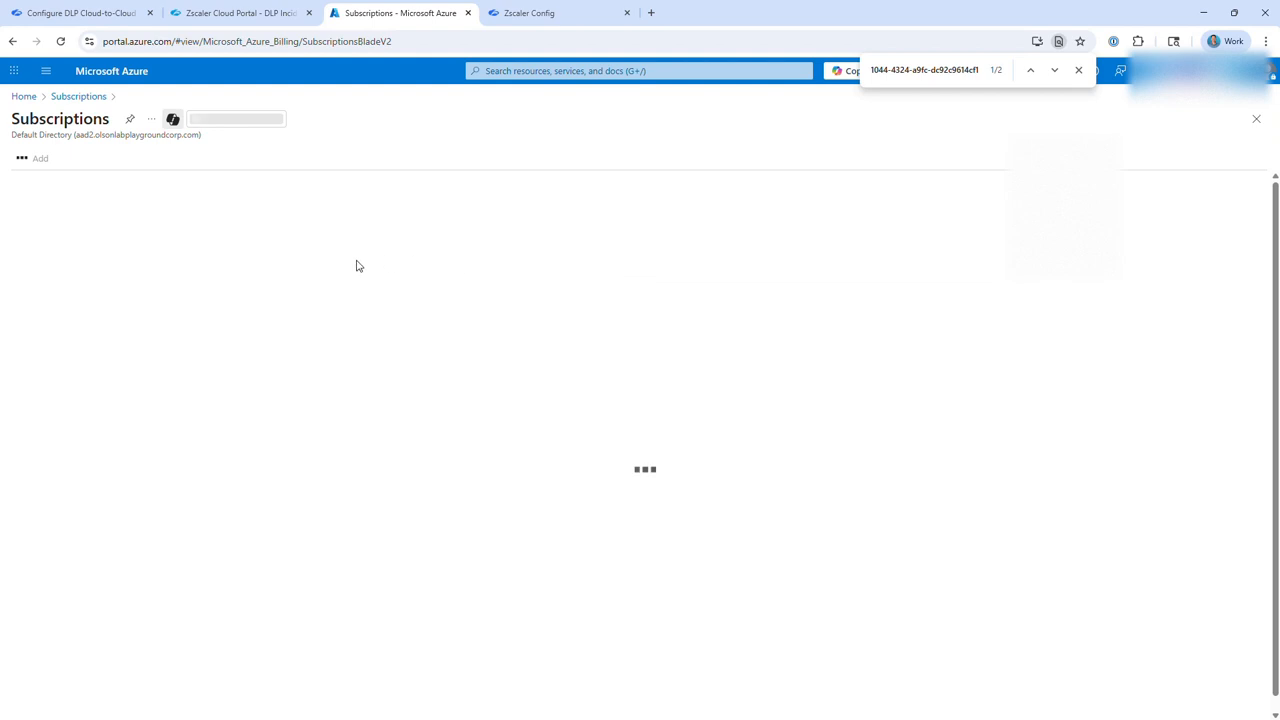
left_click(66, 293)
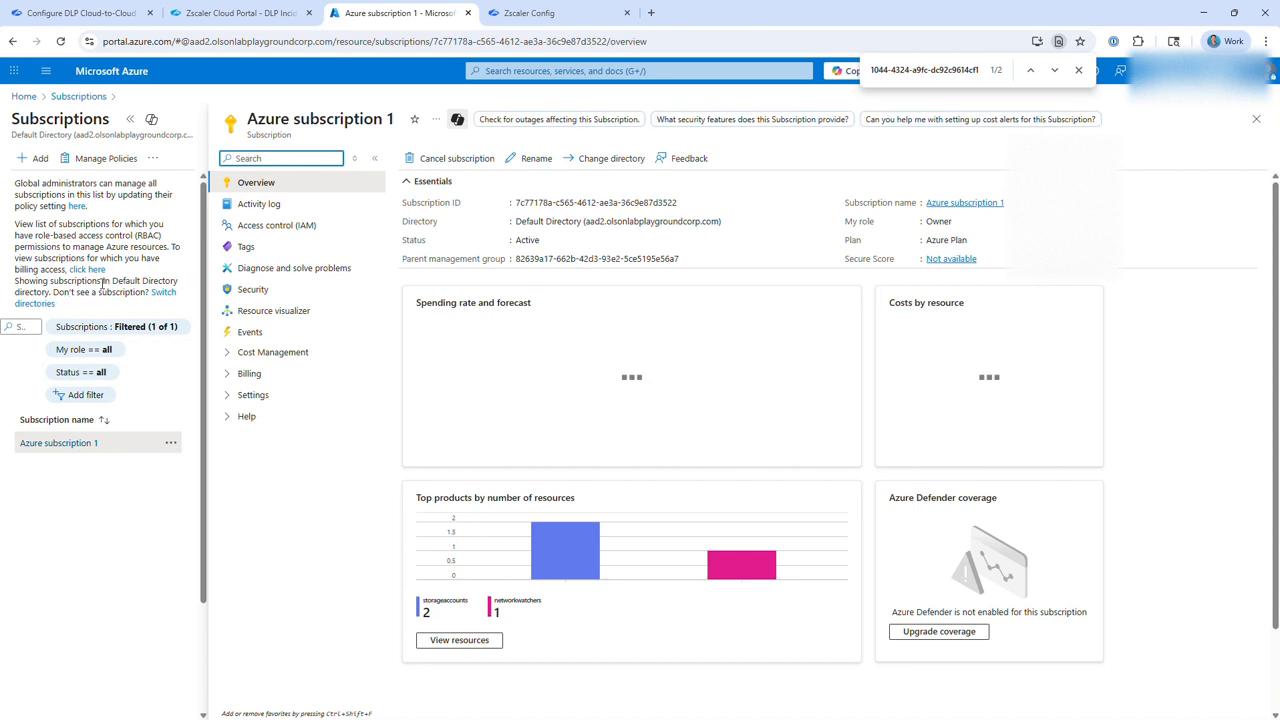
left_click(280, 228)
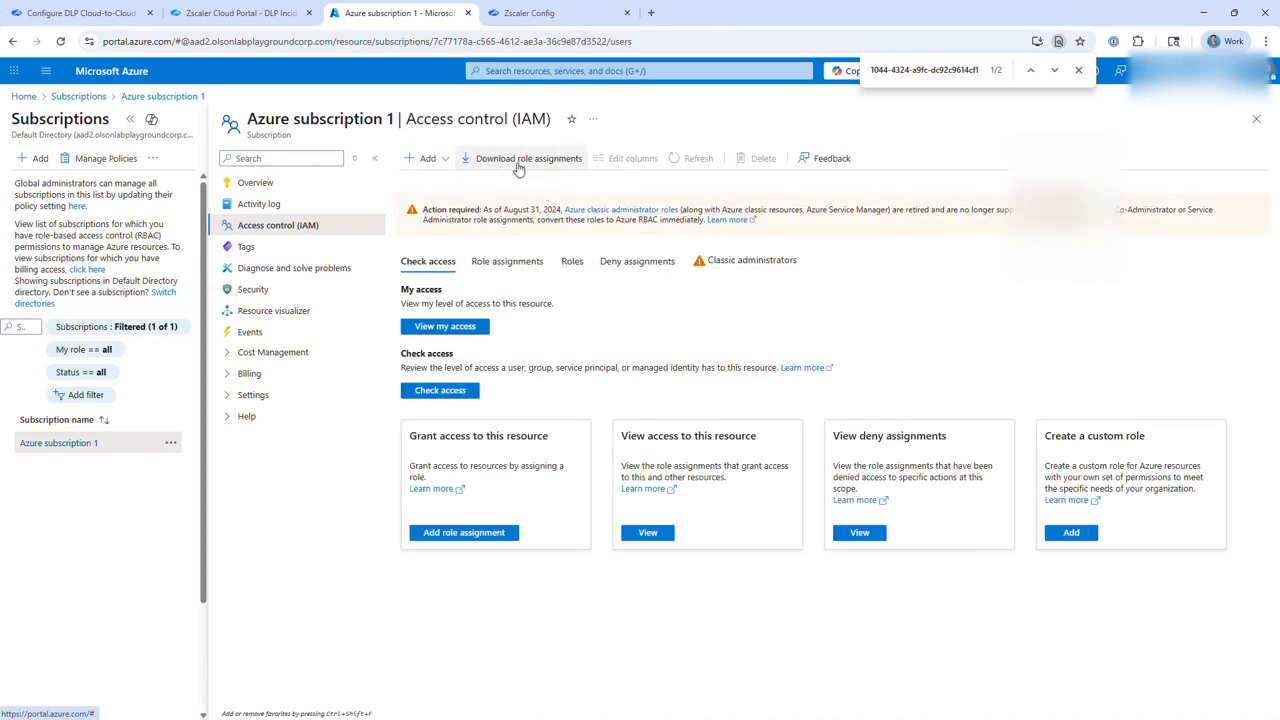
left_click(428, 159)
left_click(437, 193)
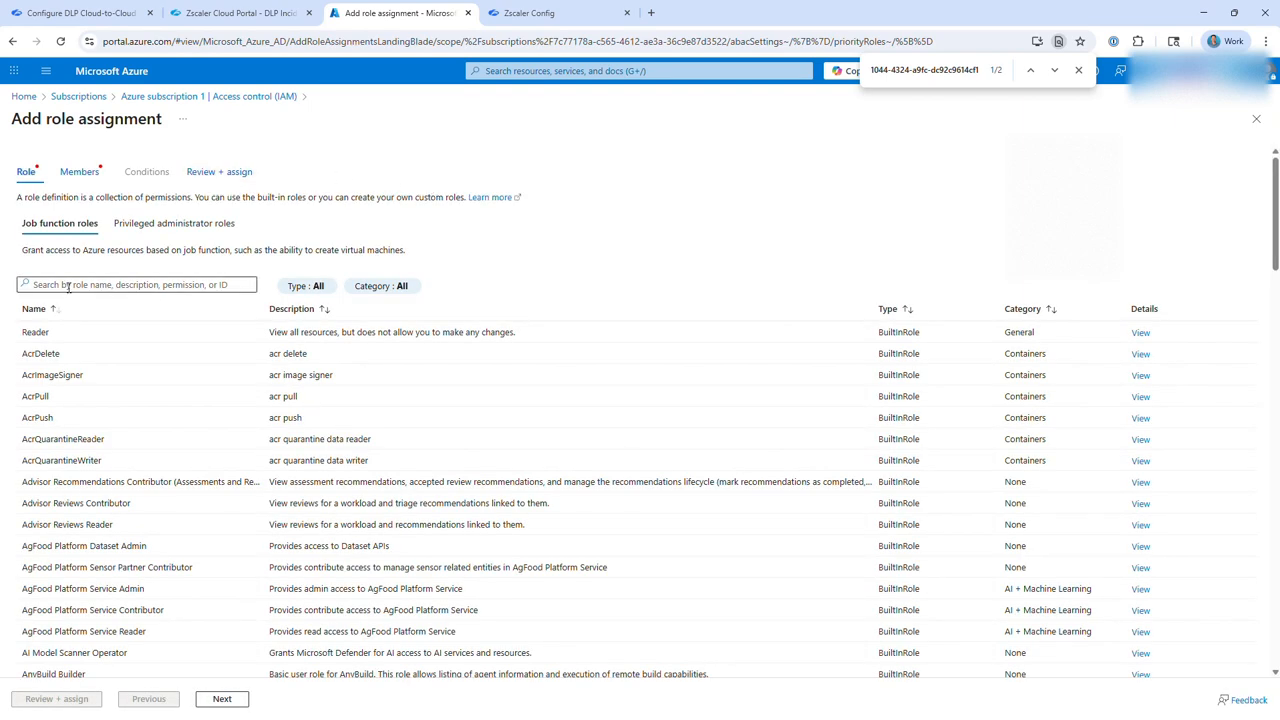
left_click(104, 287)
Look up in the Zscaler help article which role to assign for a Zscaler Defined connector on Microsoft Azure.
left_click(232, 13)
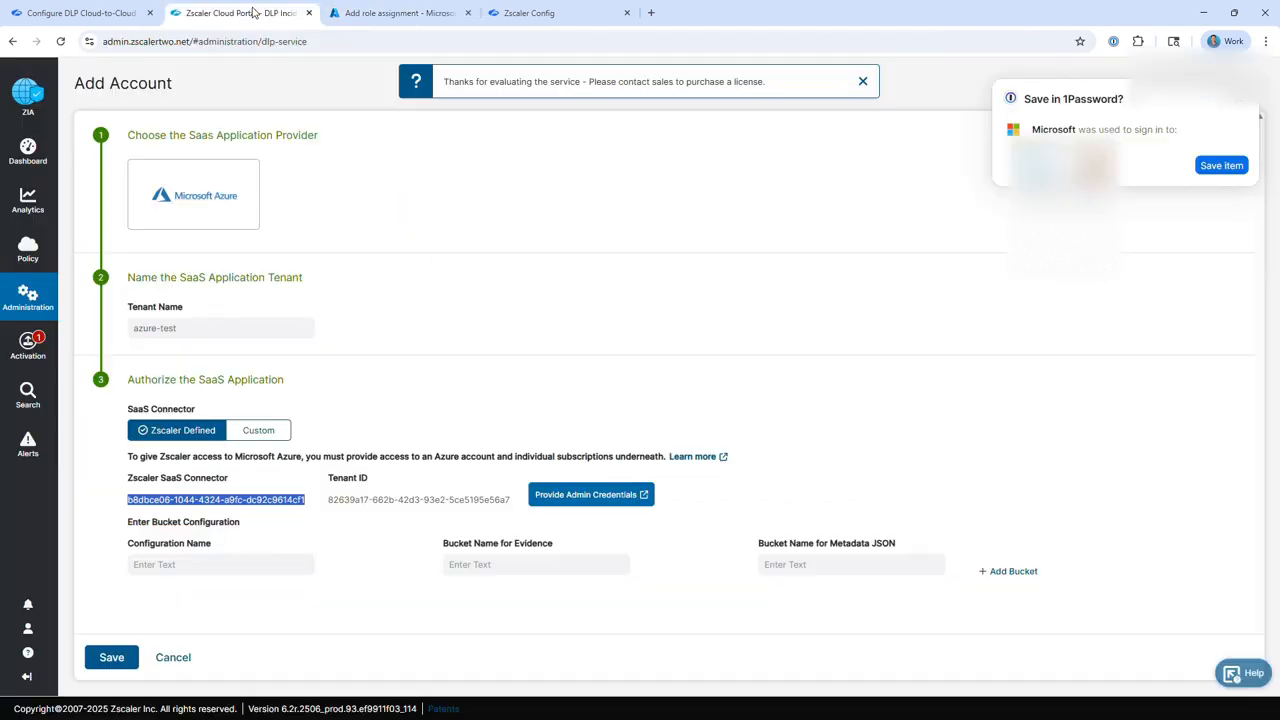
left_click(90, 13)
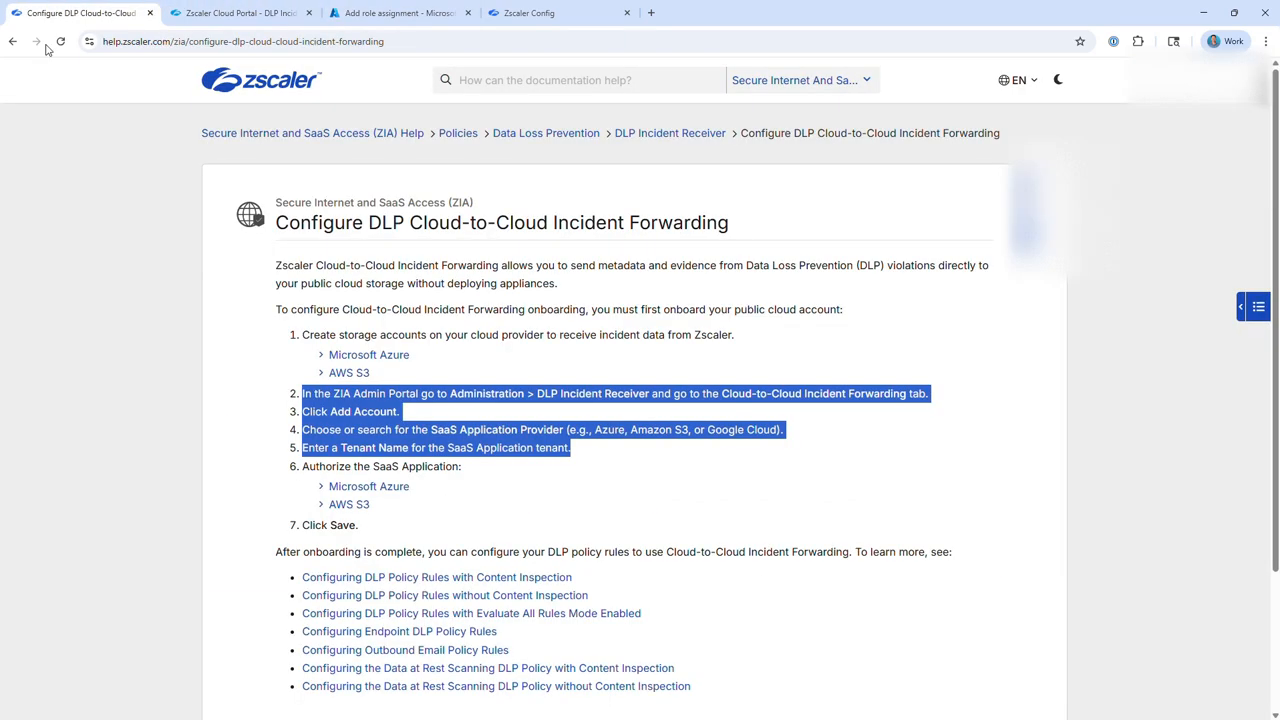
left_click(322, 488)
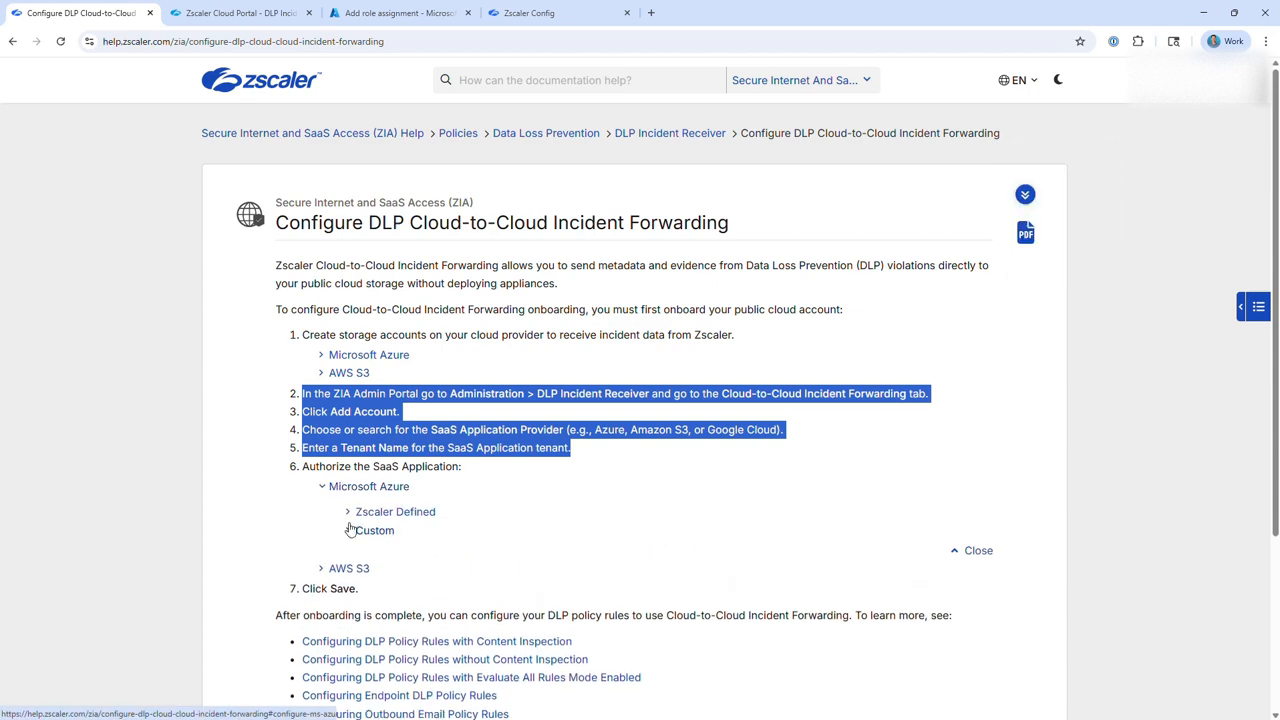
left_click(349, 514)
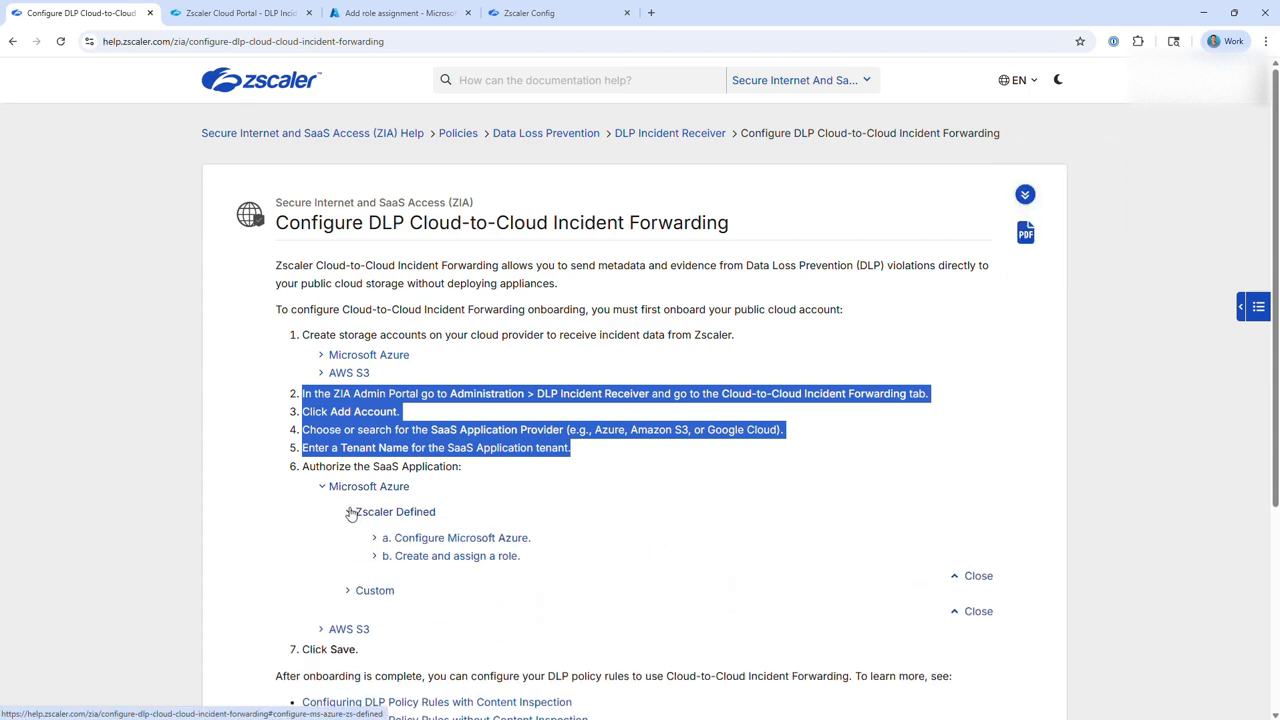
left_click(376, 558)
scroll(376, 563, "down", 2)
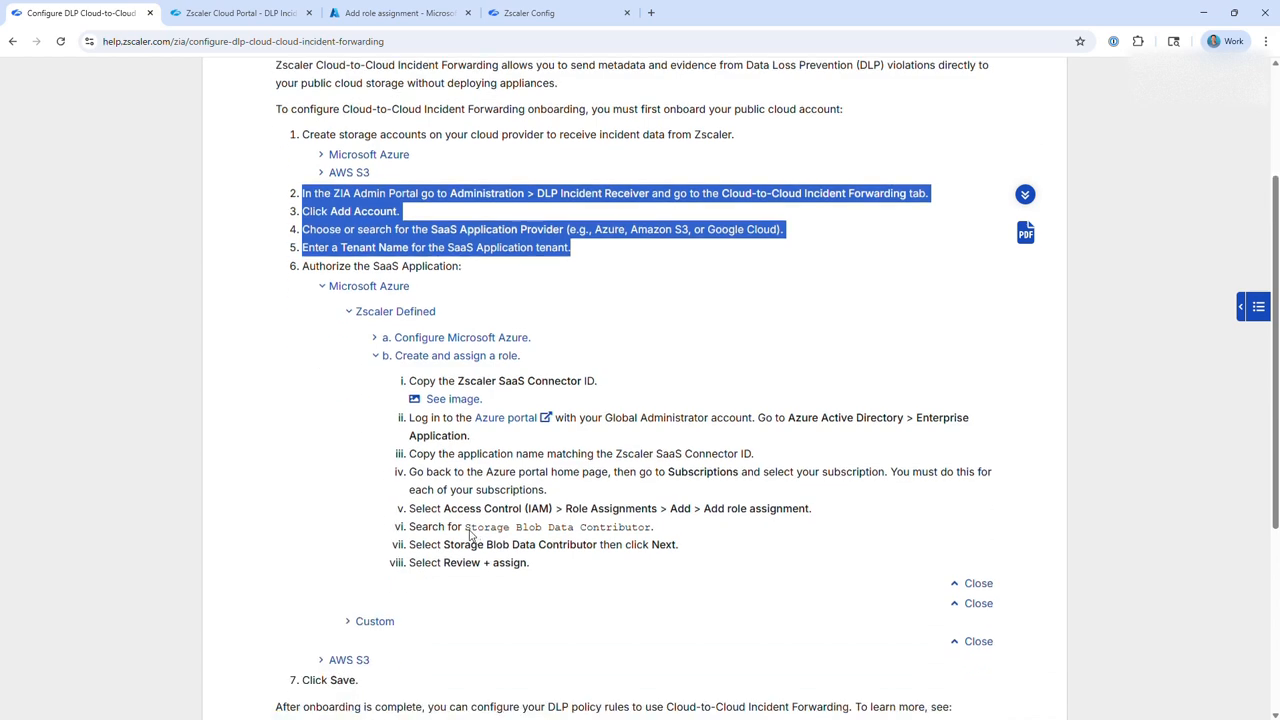
left_click(470, 537)
left_click_drag(463, 529, 652, 530)
Back in the Azure portal, search the job function roles for "storage blob" and choose Storage Blob Data Contributor for the assignment.
key("ctrl+Tab")
key("ctrl+Tab")
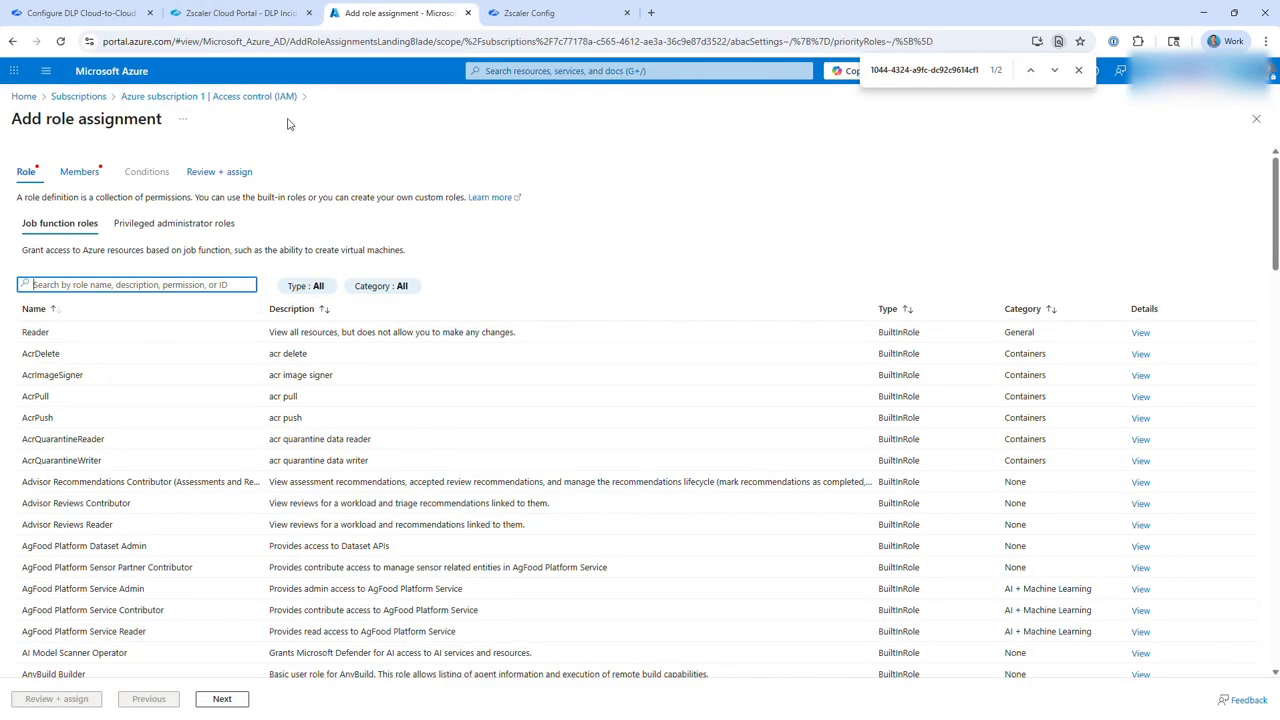
type("str")
key("BackSpace")
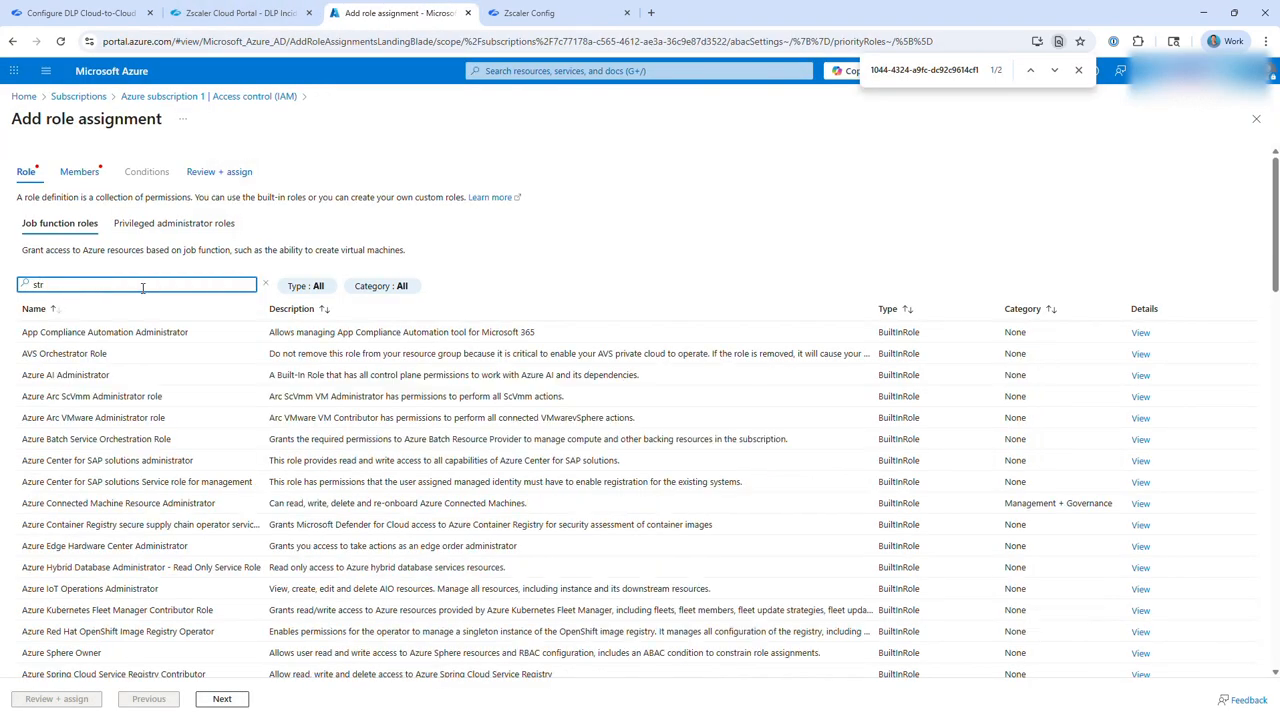
type("orage")
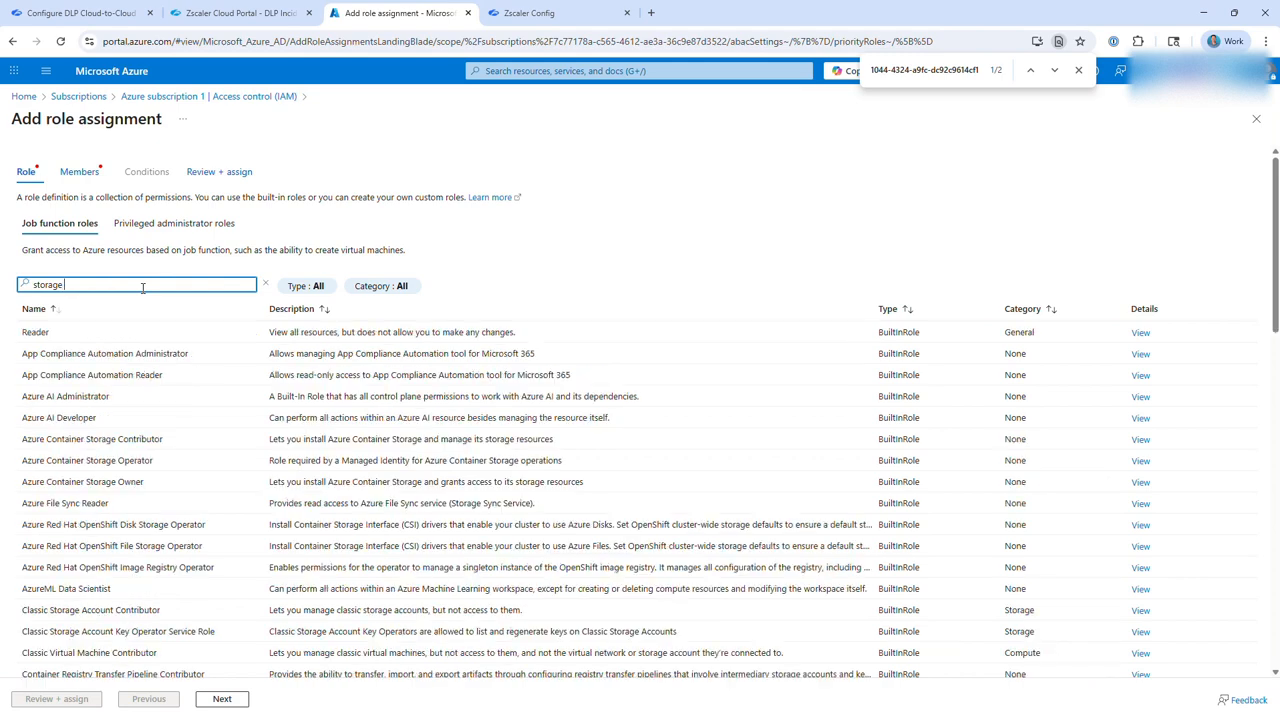
type(" blob")
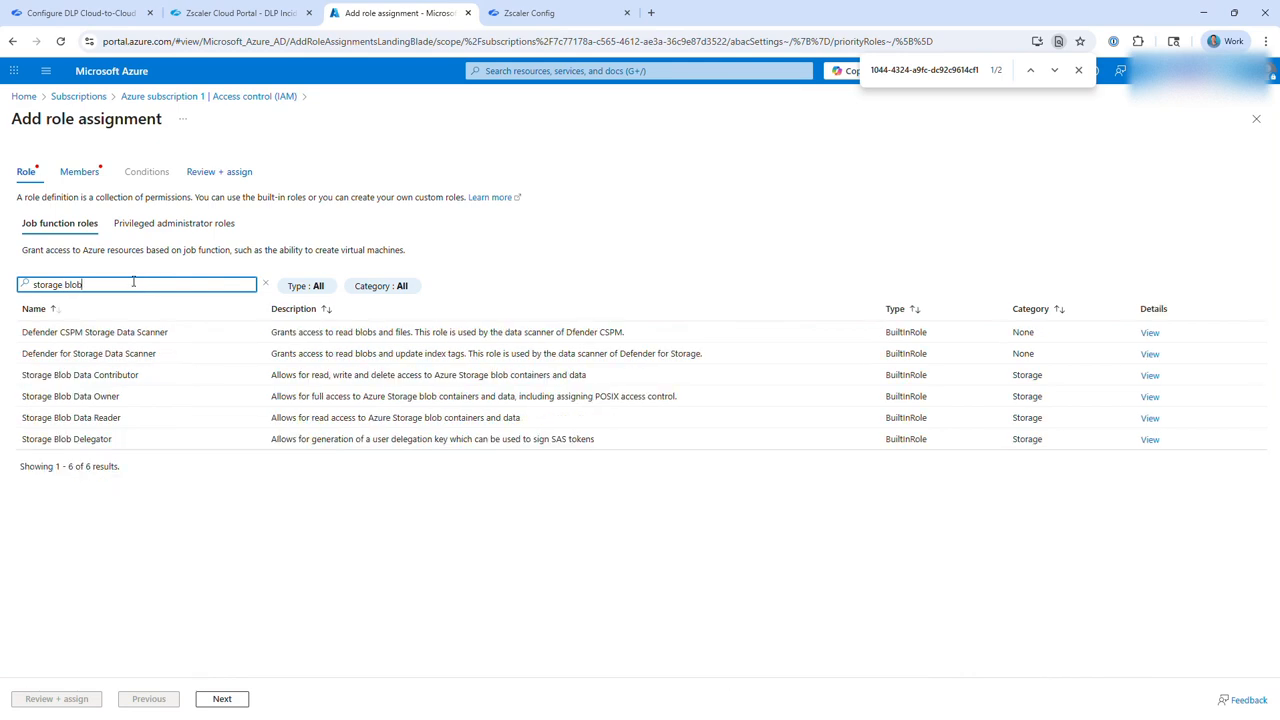
left_click(95, 375)
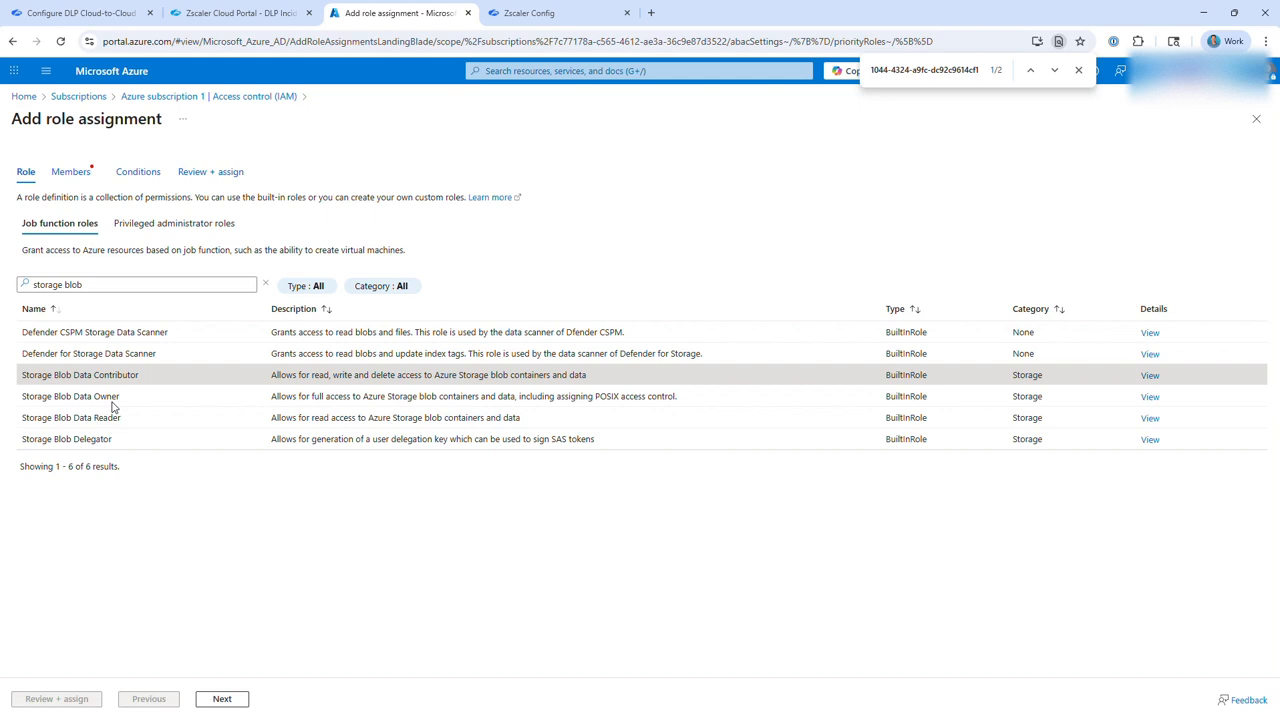
left_click(220, 700)
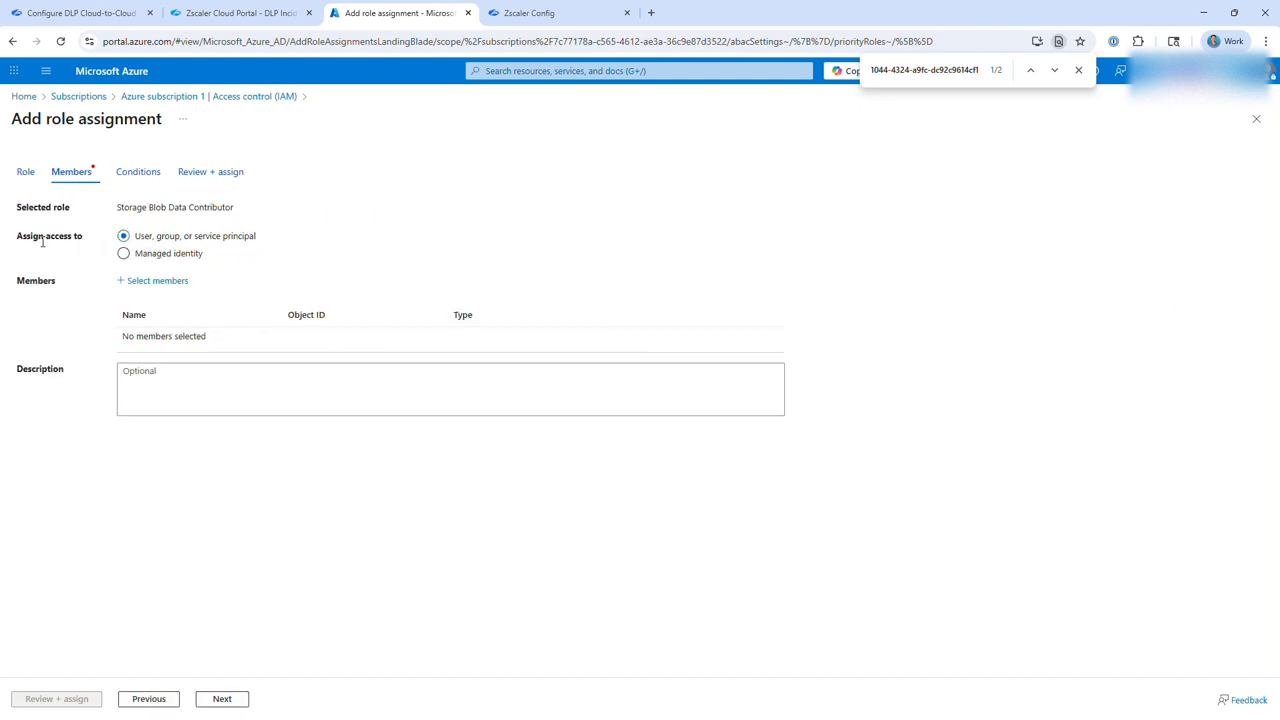
Add the Zscaler SaaS Connector ZSTwo 09 application as the role's member and complete the role assignment.
left_click_drag(194, 247, 286, 251)
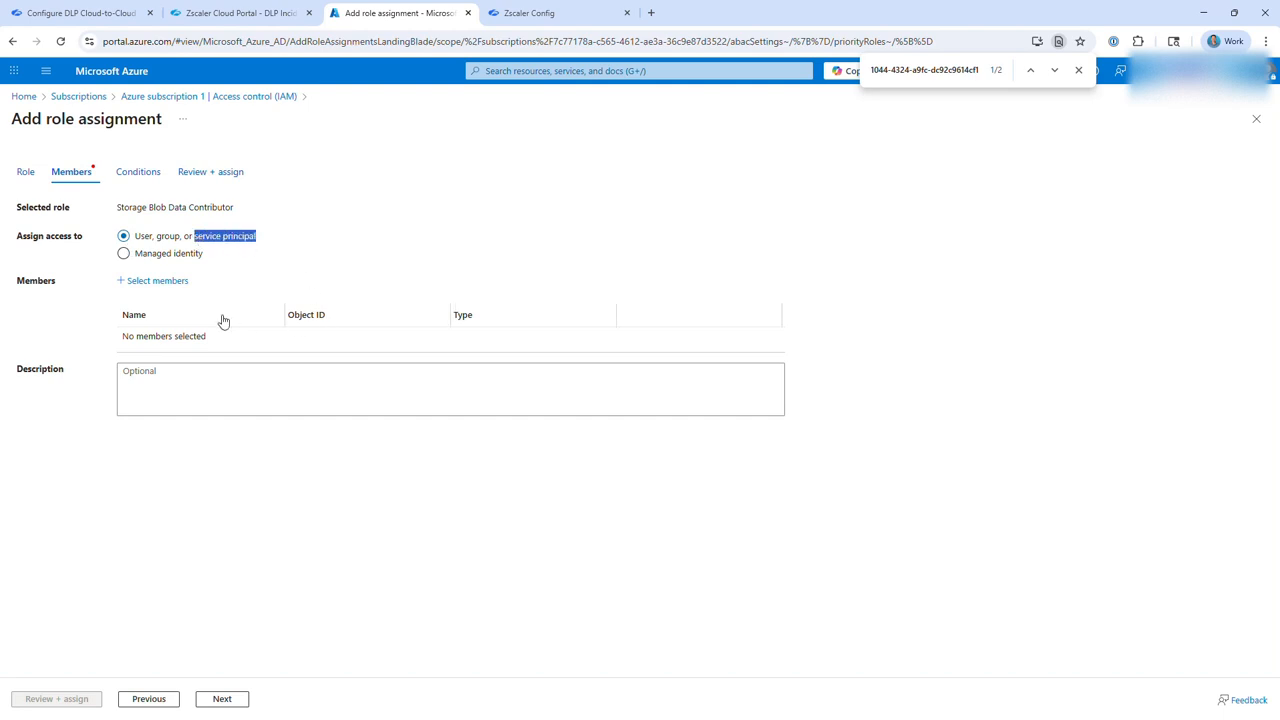
left_click(166, 281)
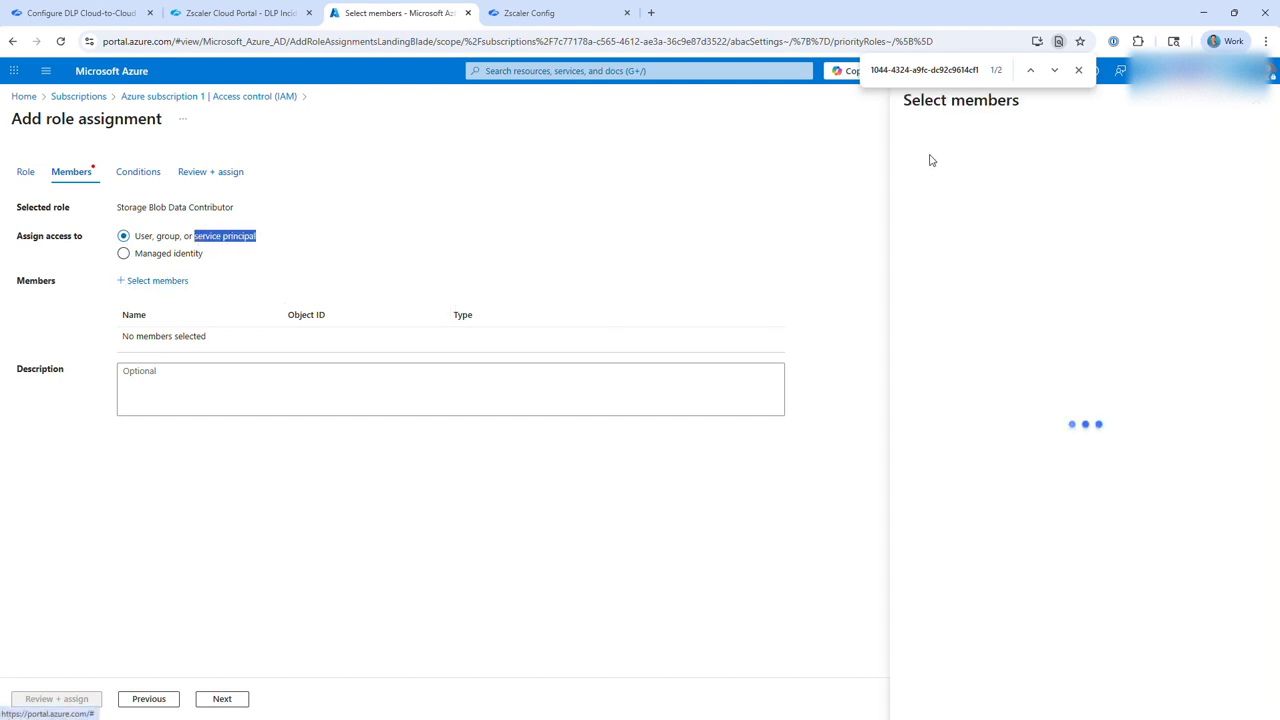
type("zsca")
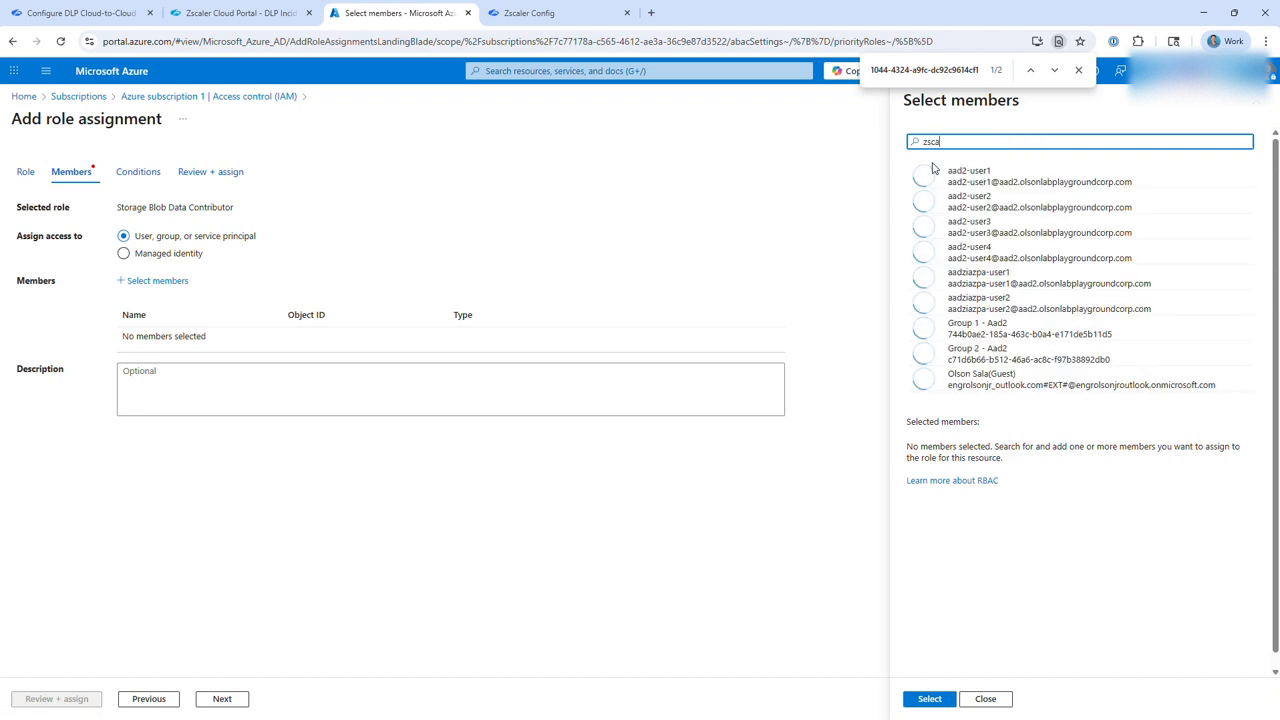
type("ler saas")
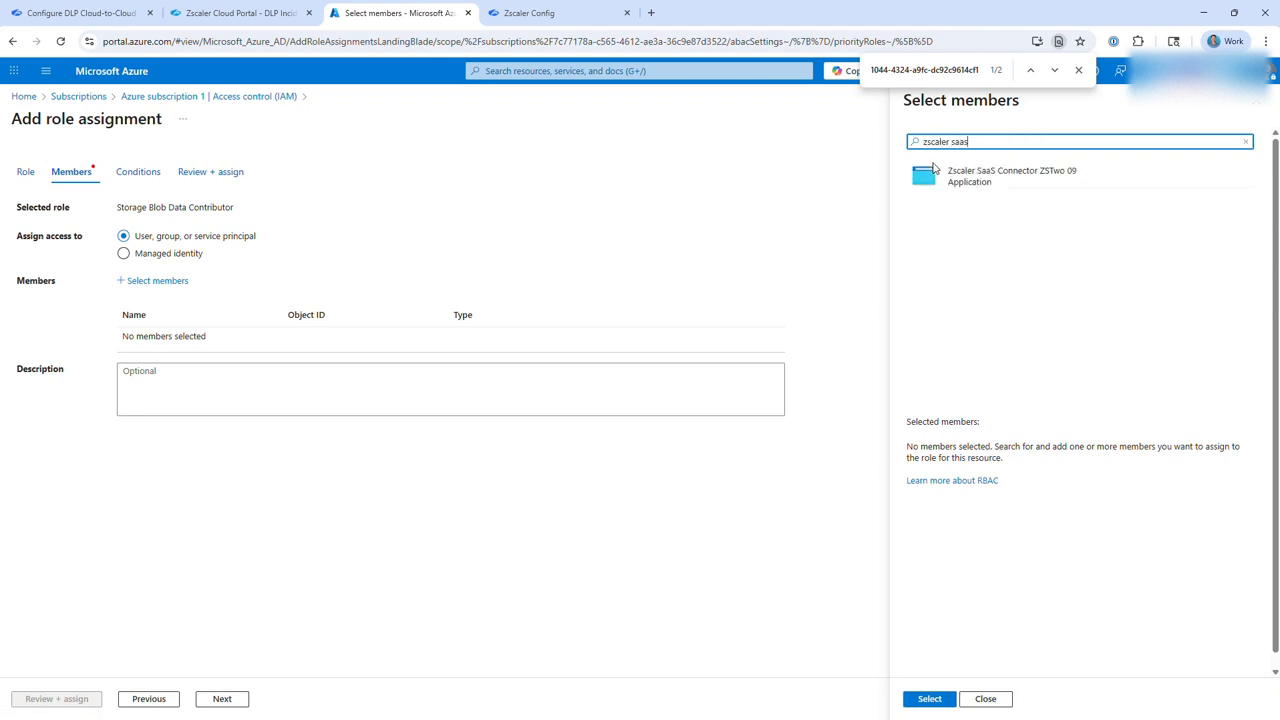
left_click(967, 182)
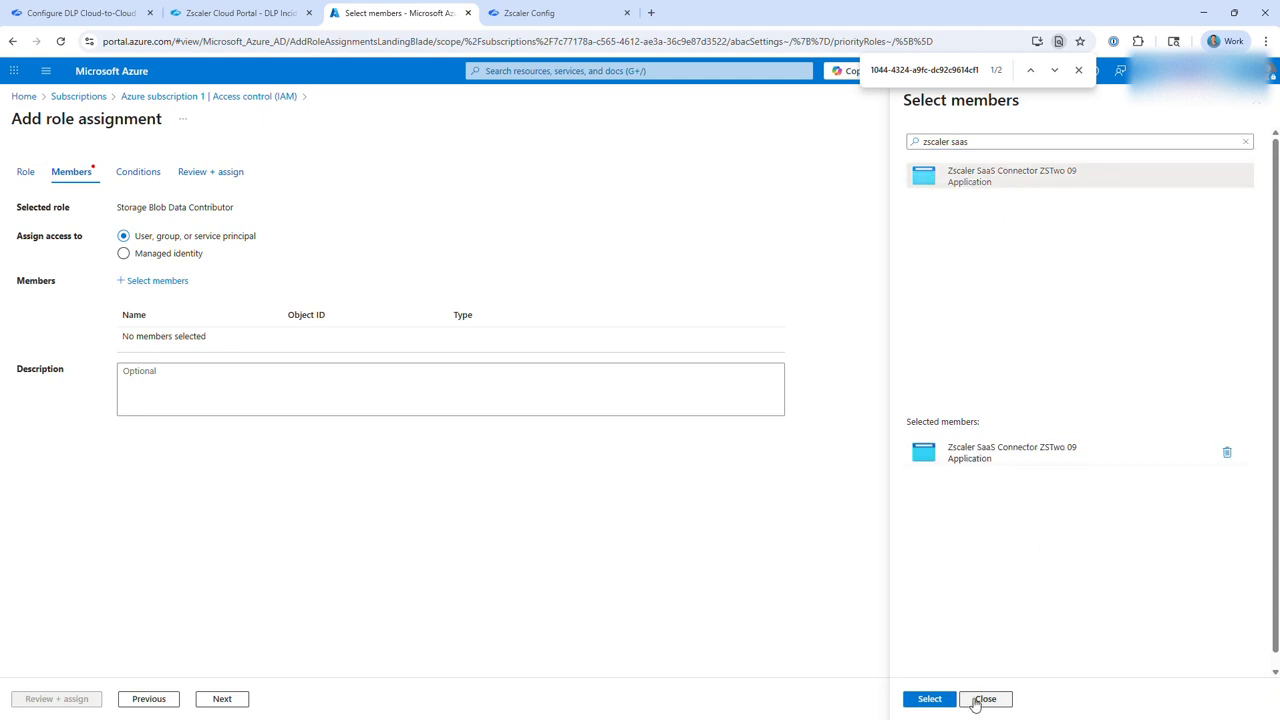
left_click(936, 700)
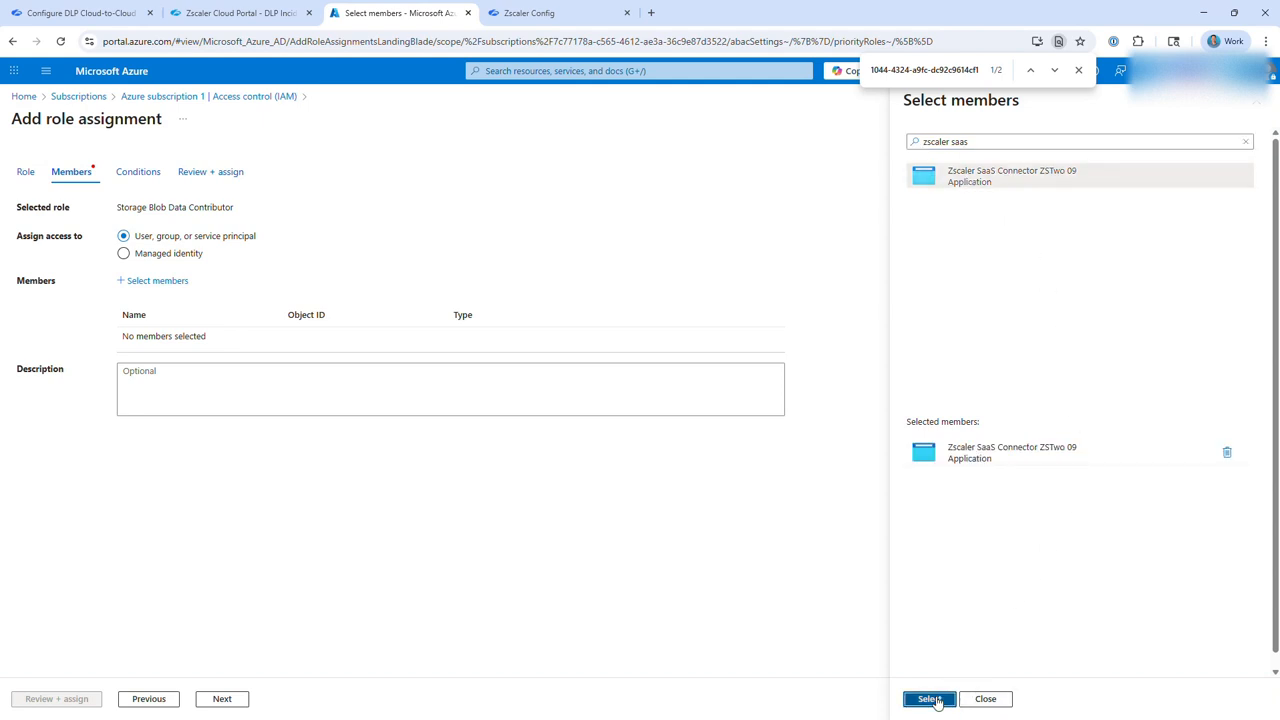
left_click(75, 700)
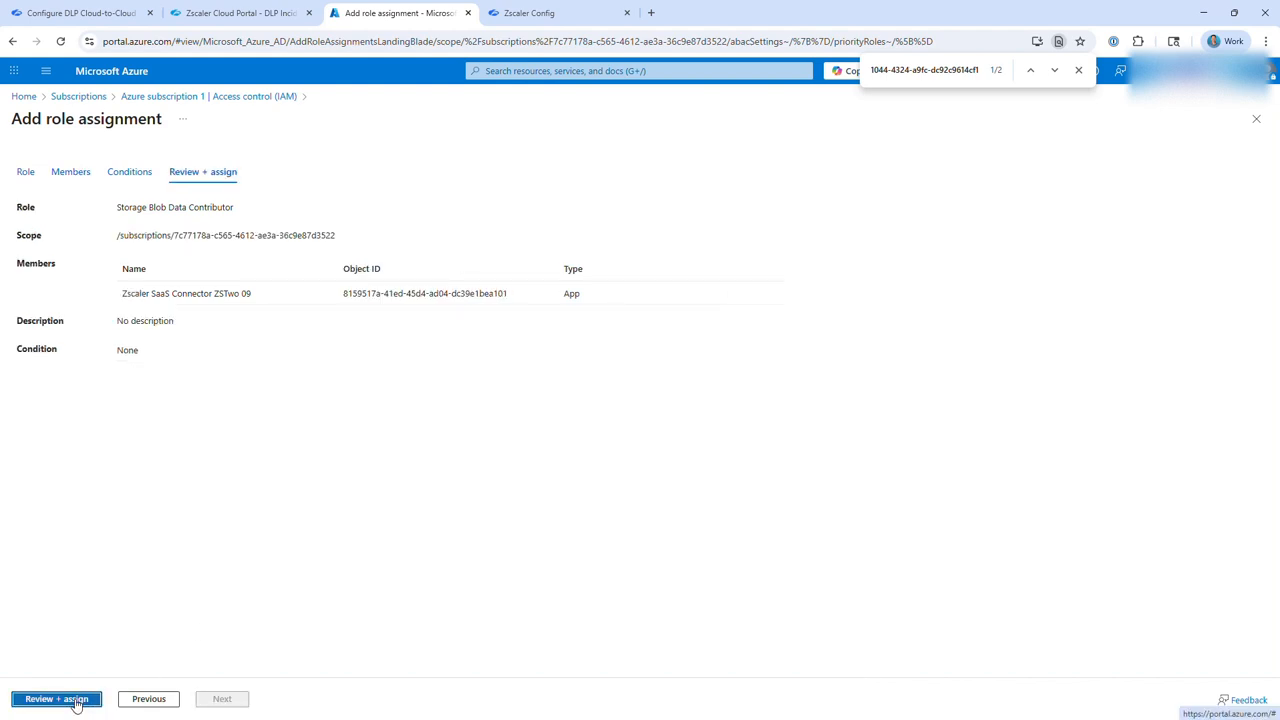
left_click(76, 704)
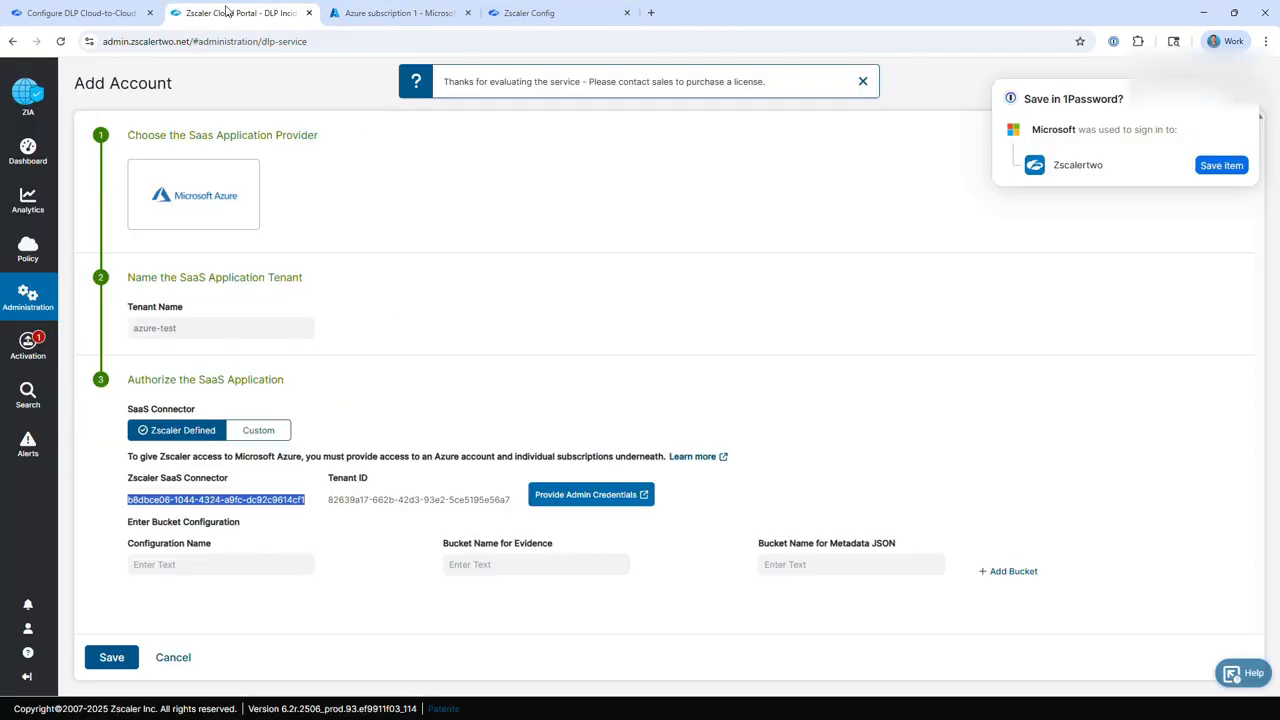
Return to the Zscaler Add Account form and enter storage-account-test as the bucket configuration name.
left_click(226, 15)
left_click(517, 336)
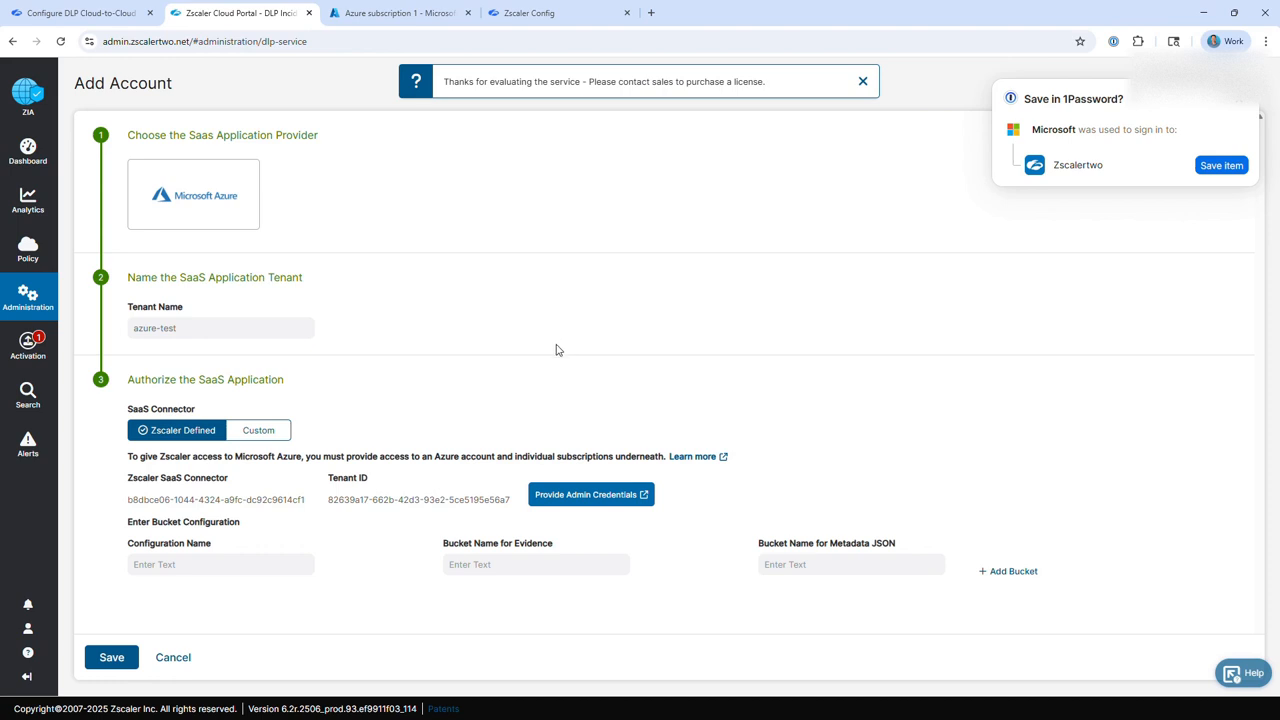
left_click_drag(133, 522, 299, 522)
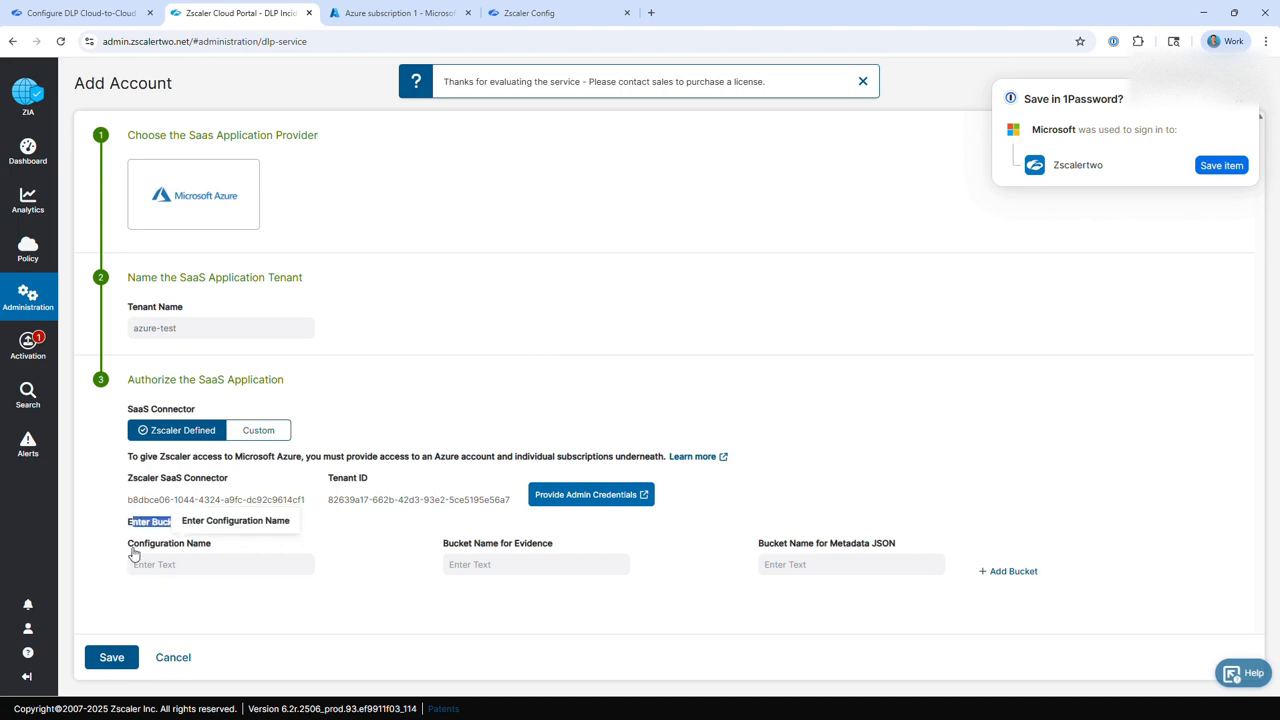
left_click_drag(134, 551, 214, 546)
left_click(204, 570)
type("storage-account-test")
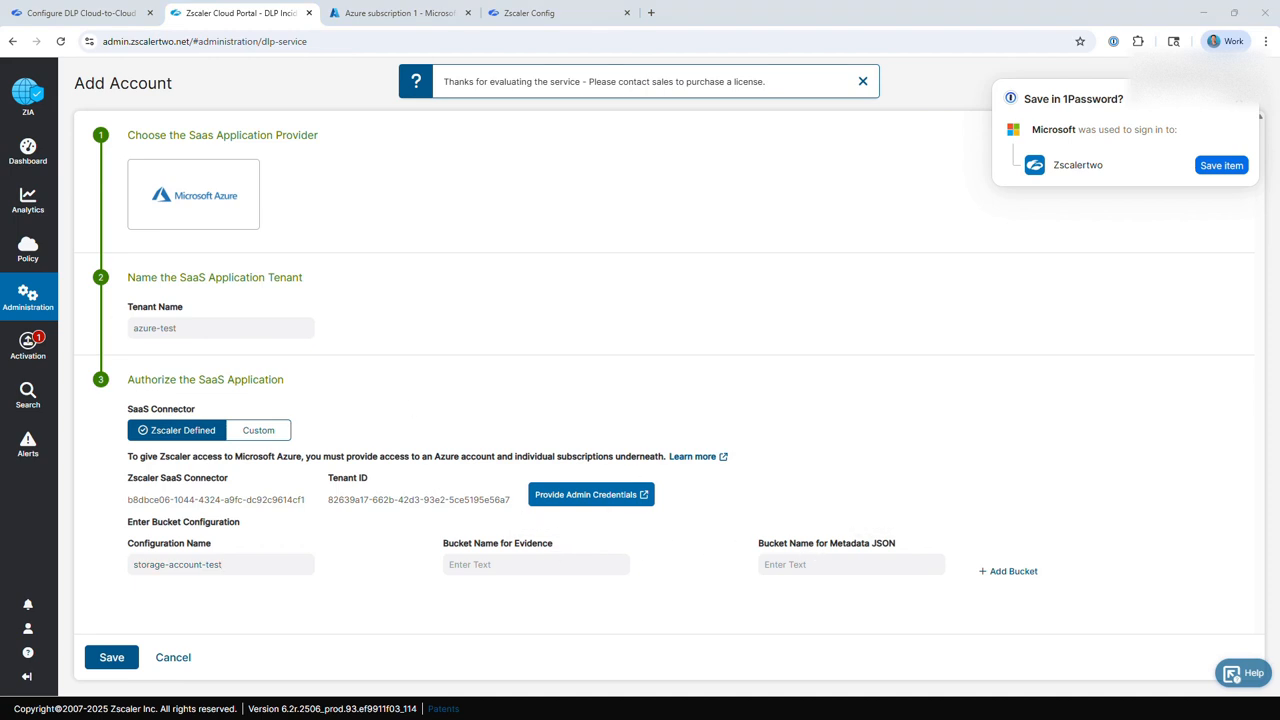
Copy the blob storage URL ending in /evidence from the text notes into Bucket Name for Evidence.
left_click_drag(94, 715, 836, 255)
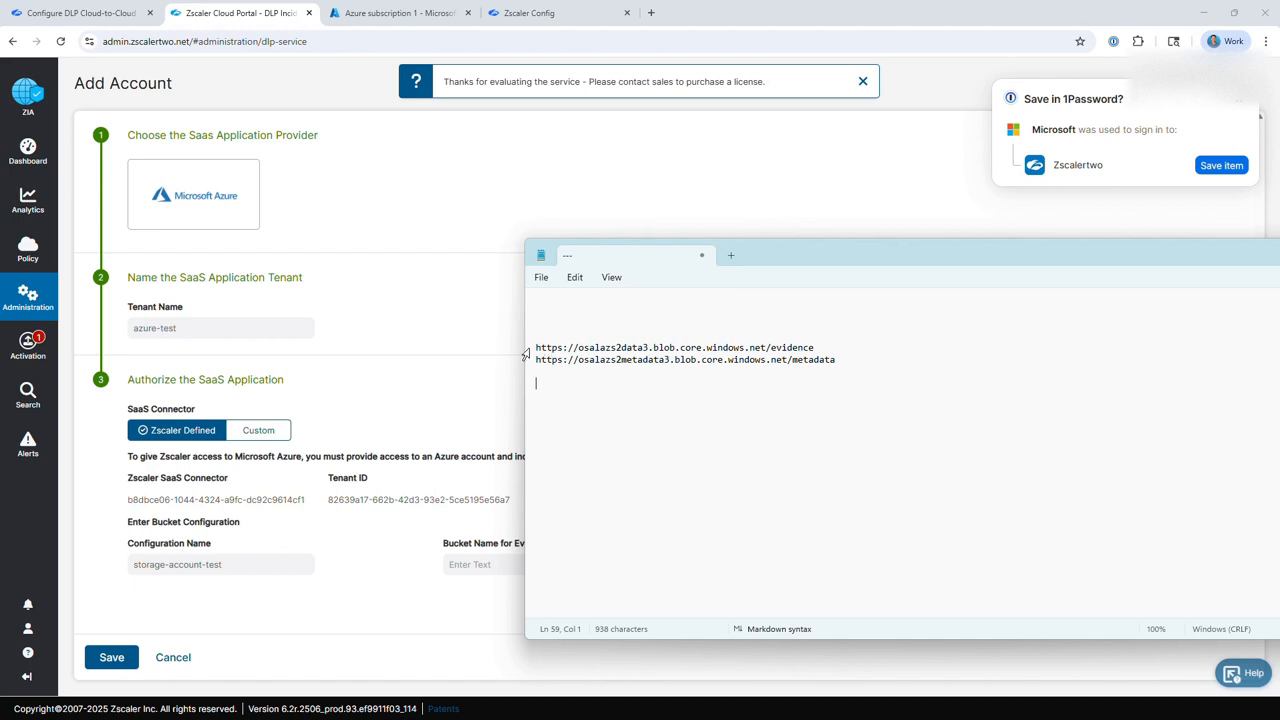
left_click_drag(578, 347, 652, 347)
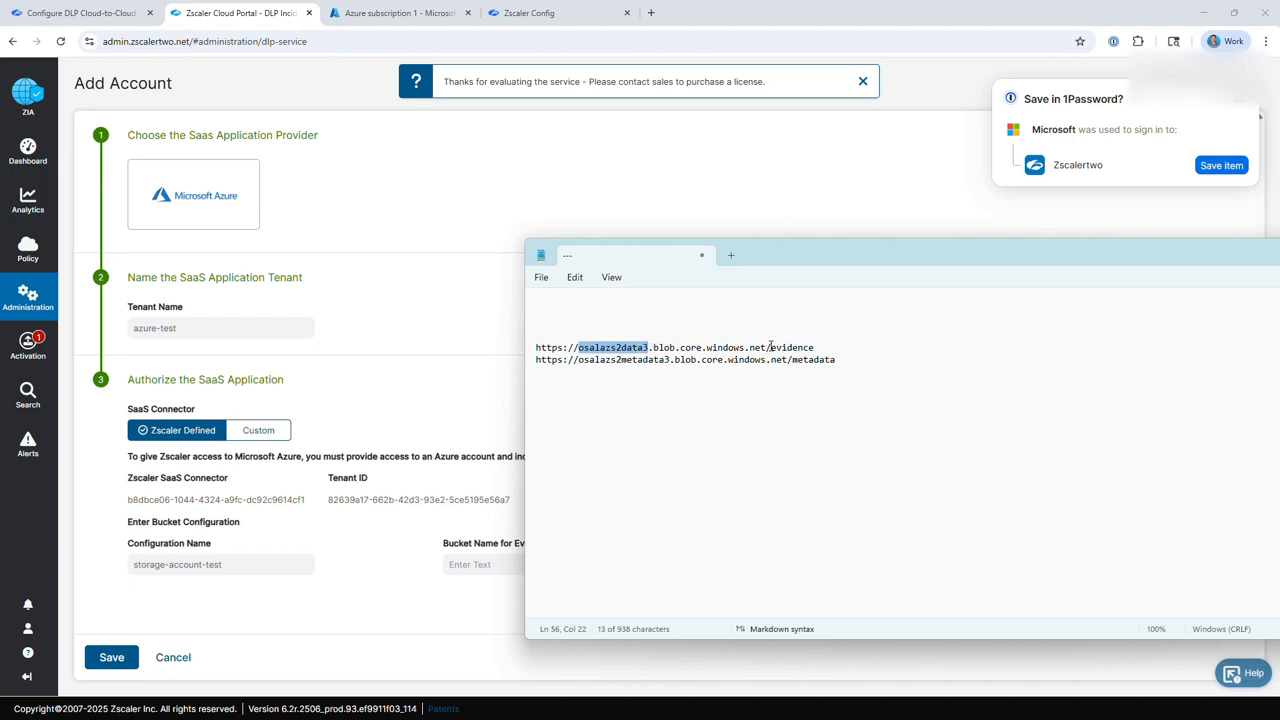
left_click_drag(770, 347, 866, 344)
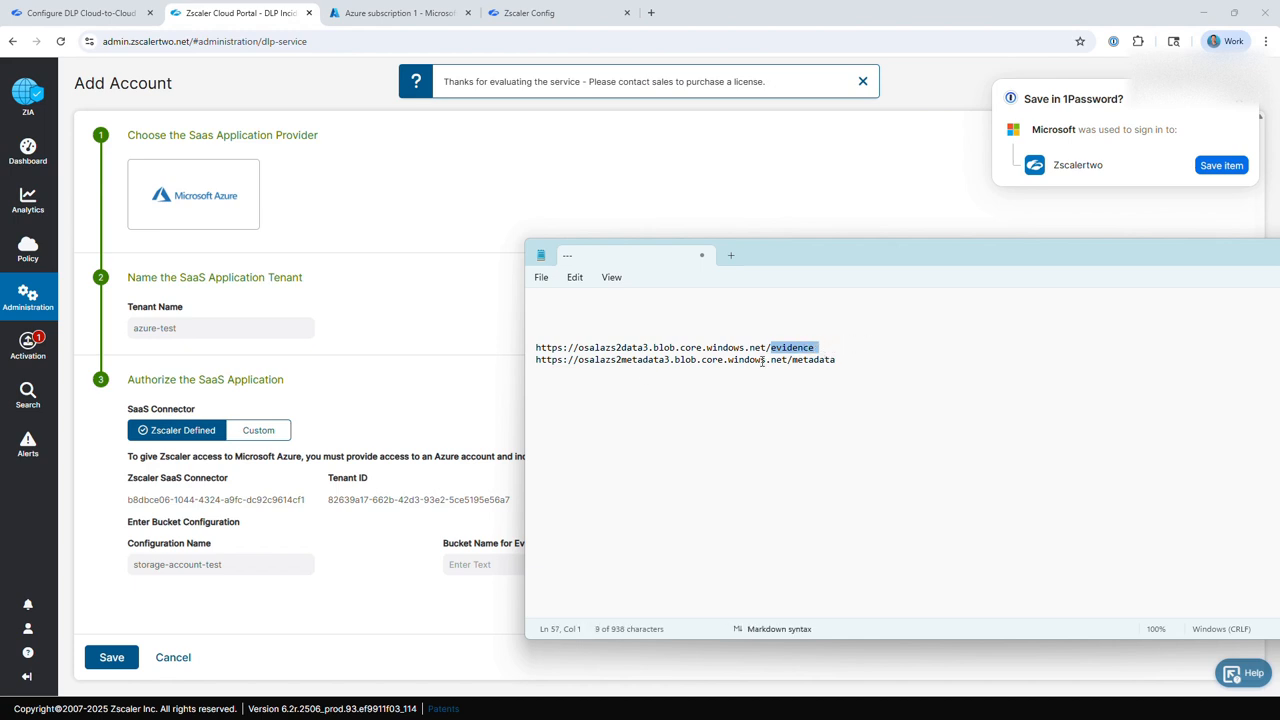
left_click_drag(589, 347, 663, 370)
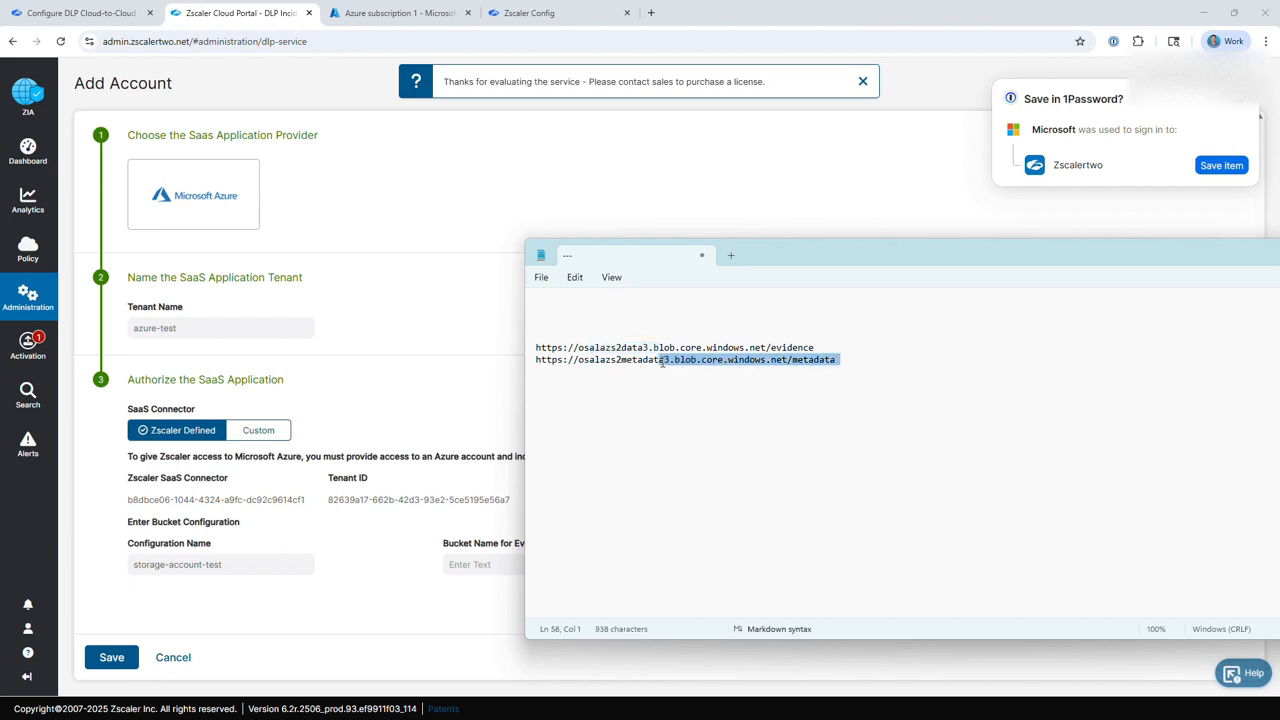
left_click_drag(816, 347, 518, 359)
key("ctrl+c")
left_click(518, 359)
left_click(493, 566)
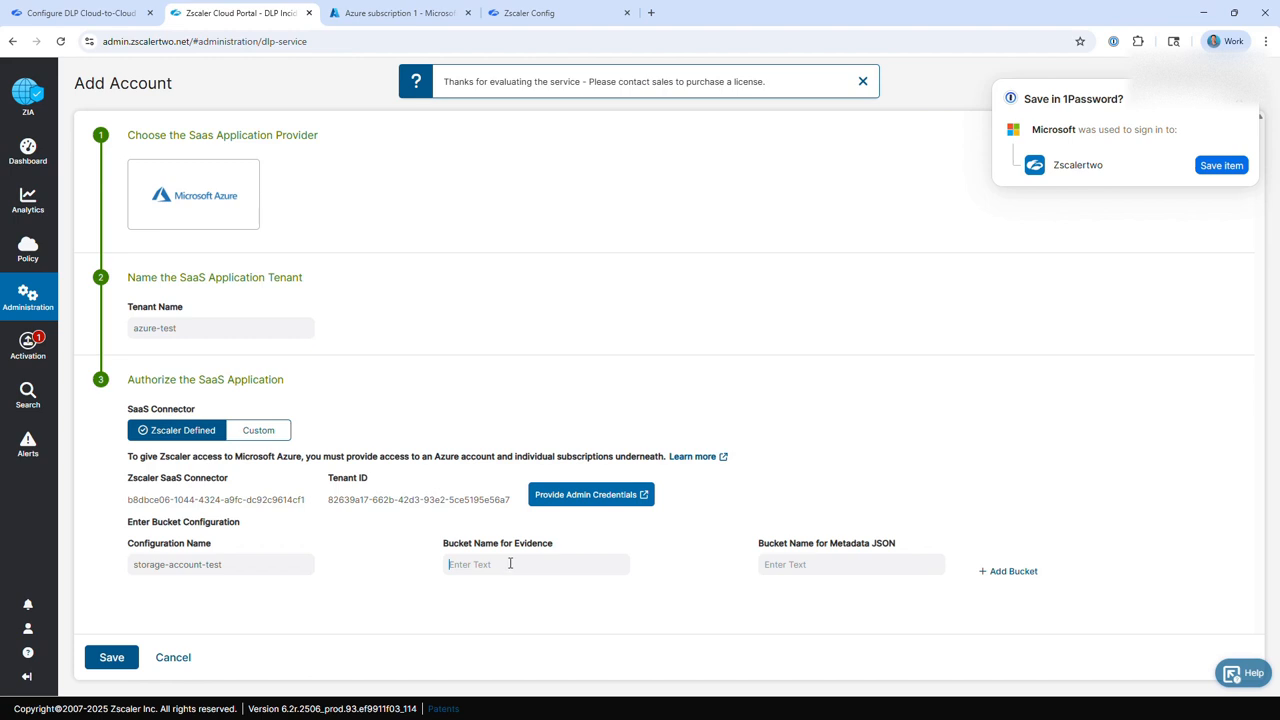
key("ctrl+v")
double_click(535, 543)
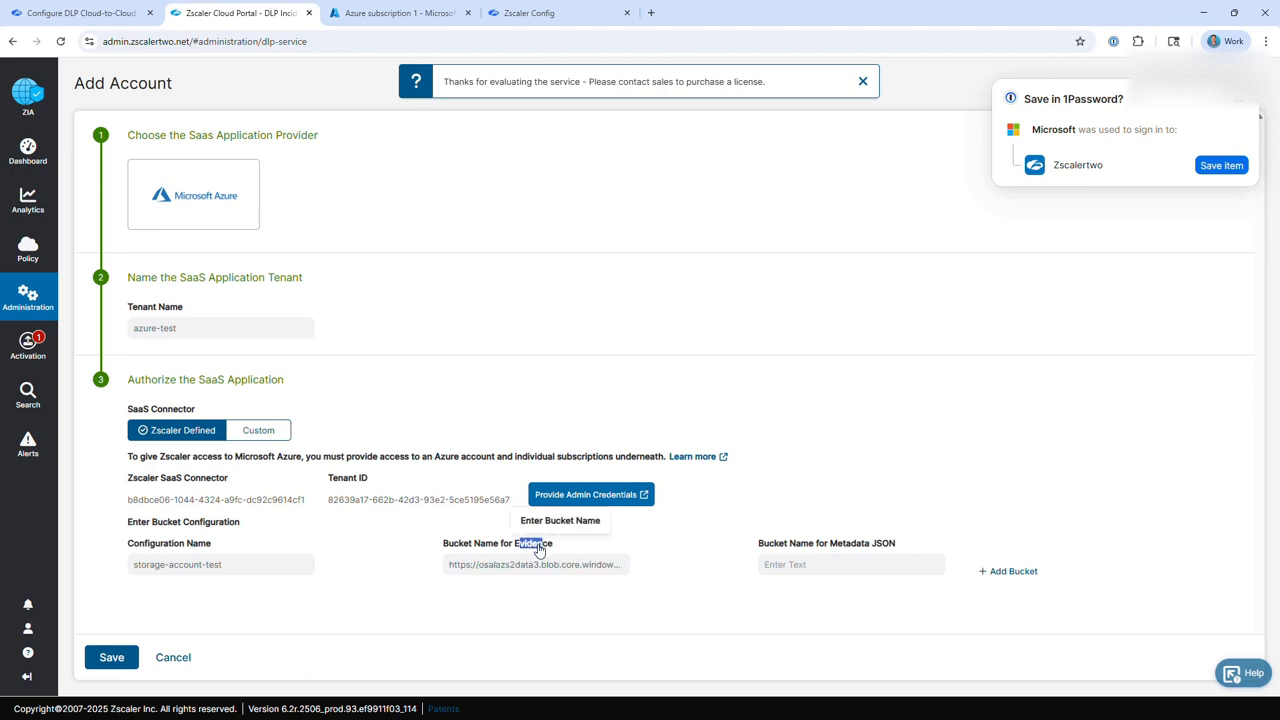
Copy the blob storage URL ending in /metadata from the notes into Bucket Name for Metadata JSON and save the account.
key("alt+Tab")
left_click_drag(836, 360, 498, 358)
key("ctrl+c")
left_click(470, 403)
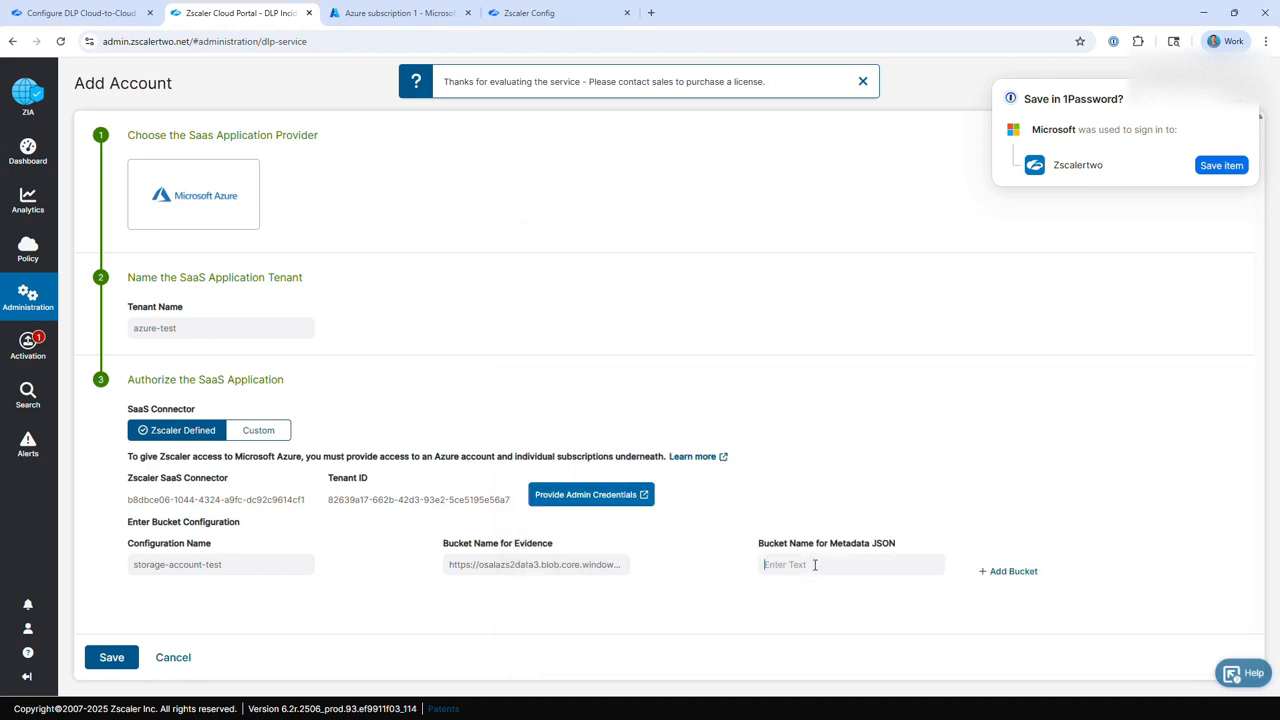
key("ctrl+v")
left_click(338, 605)
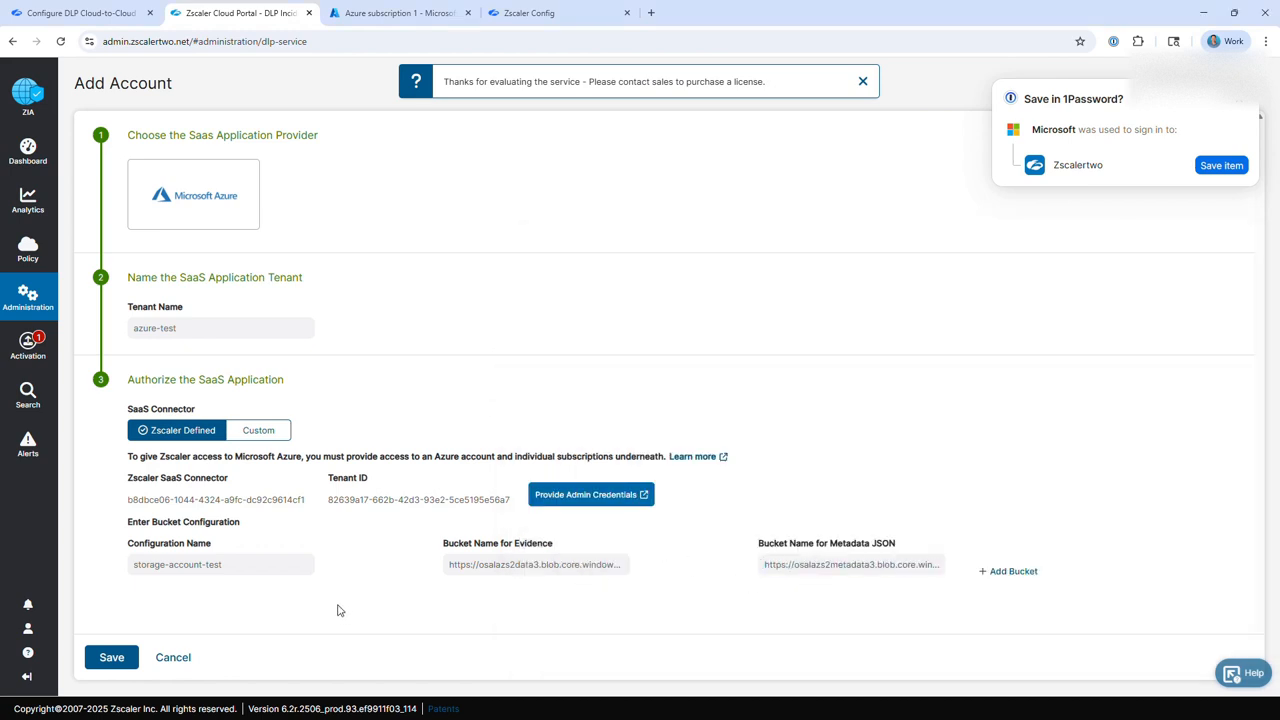
left_click(111, 658)
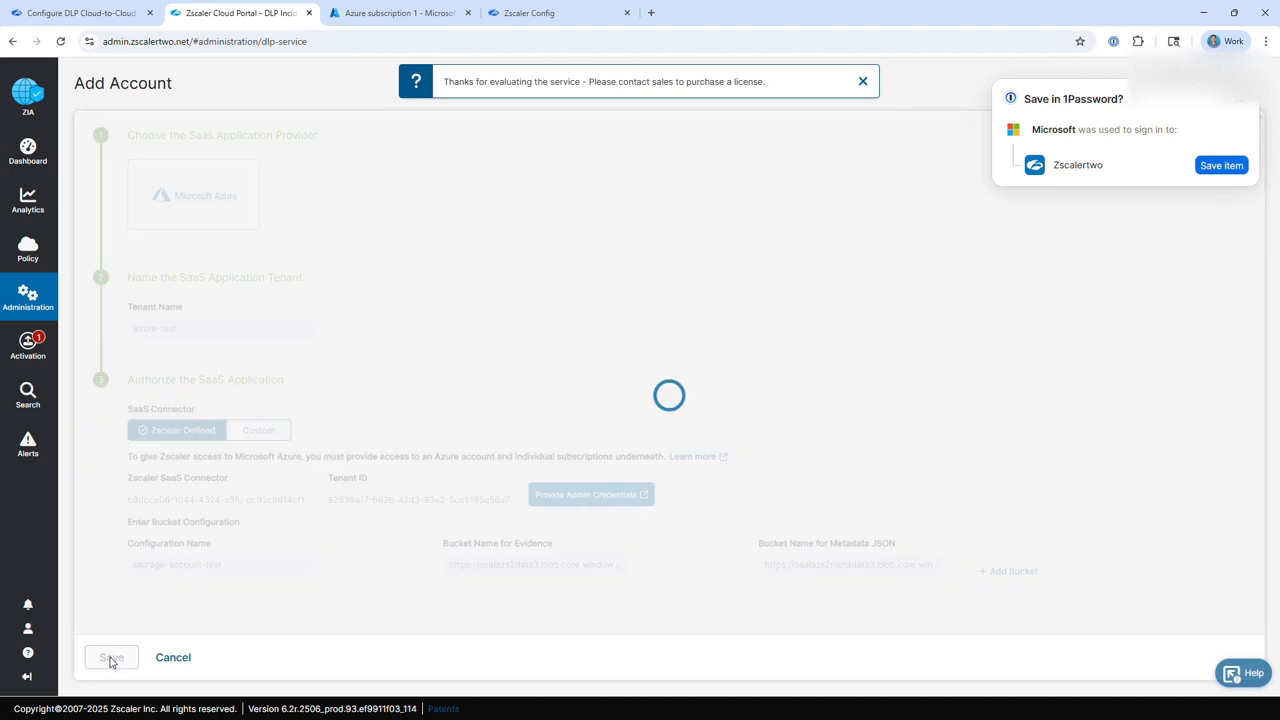
left_click(1243, 105)
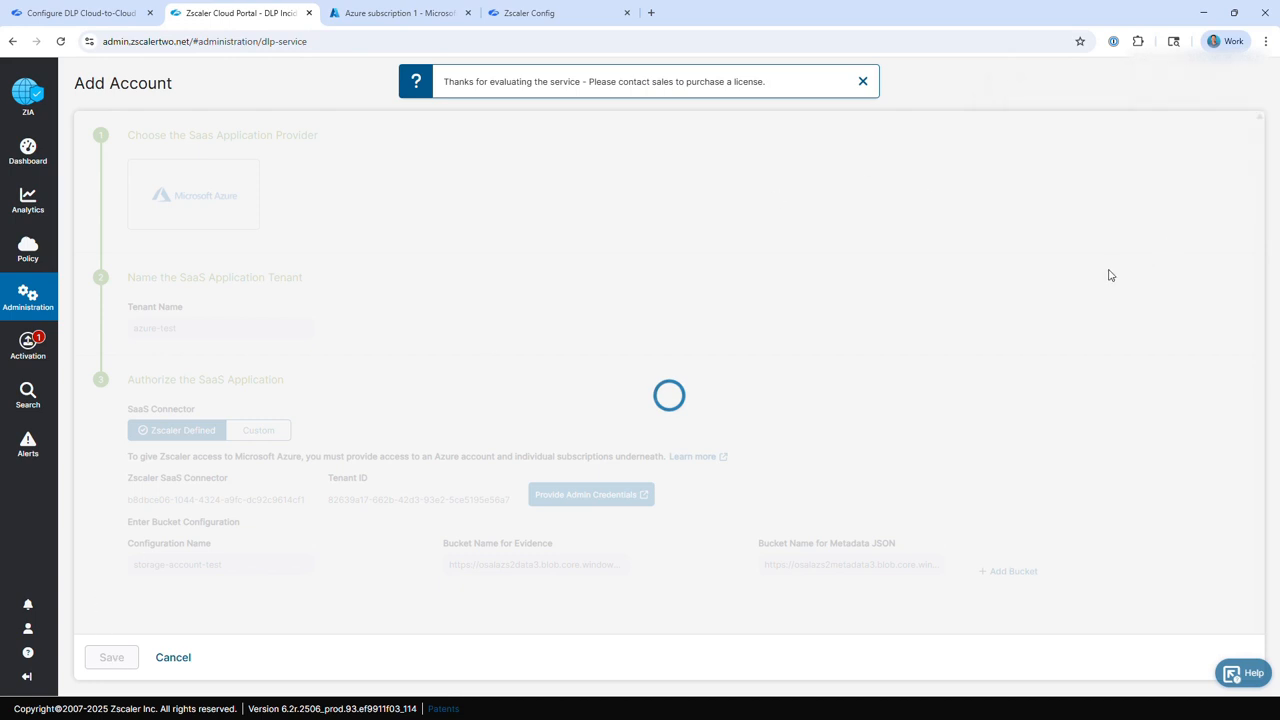